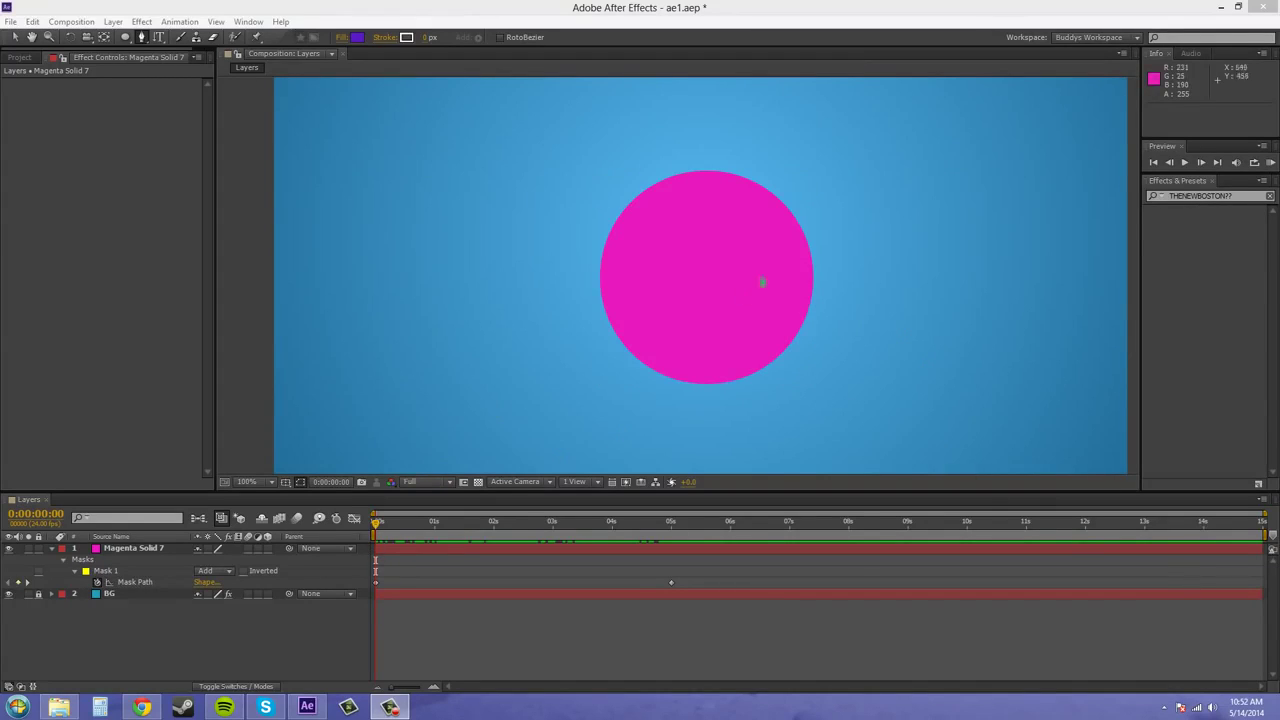
Step: Scrub the timeline between the start and 5 seconds to examine how the magenta circle's mask changes shape
key(v)
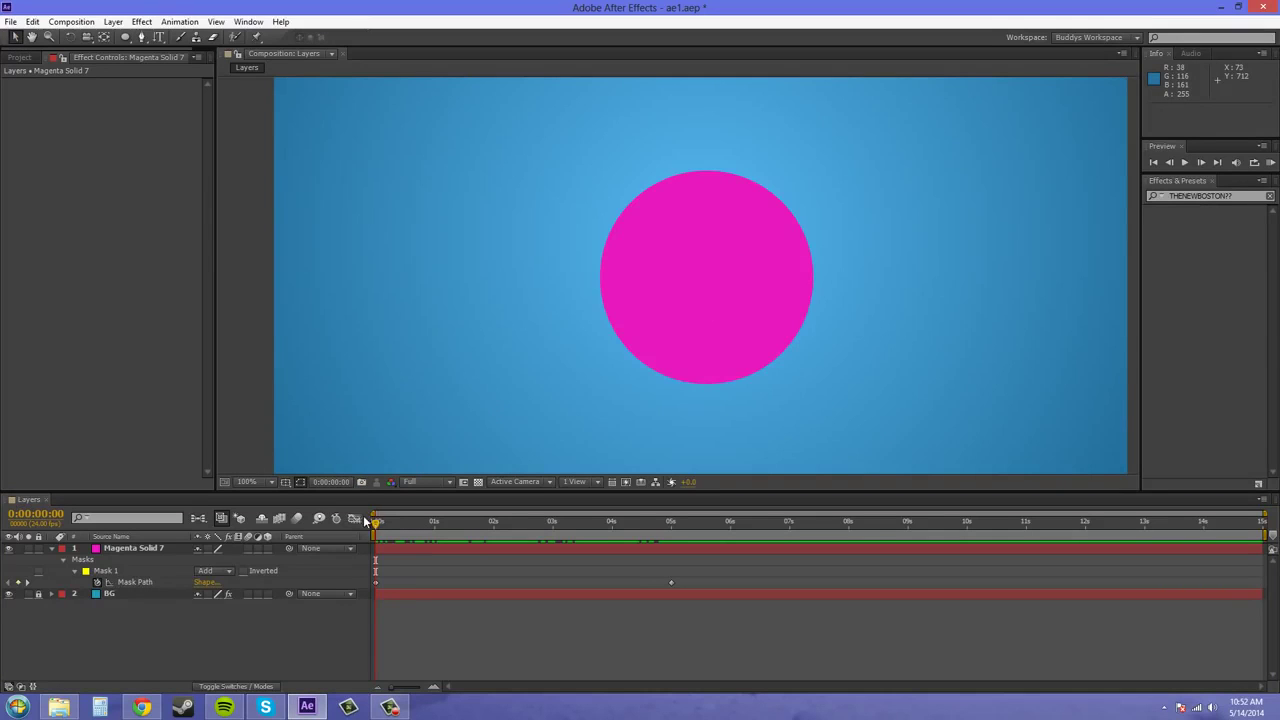
drag(383, 530, 671, 555)
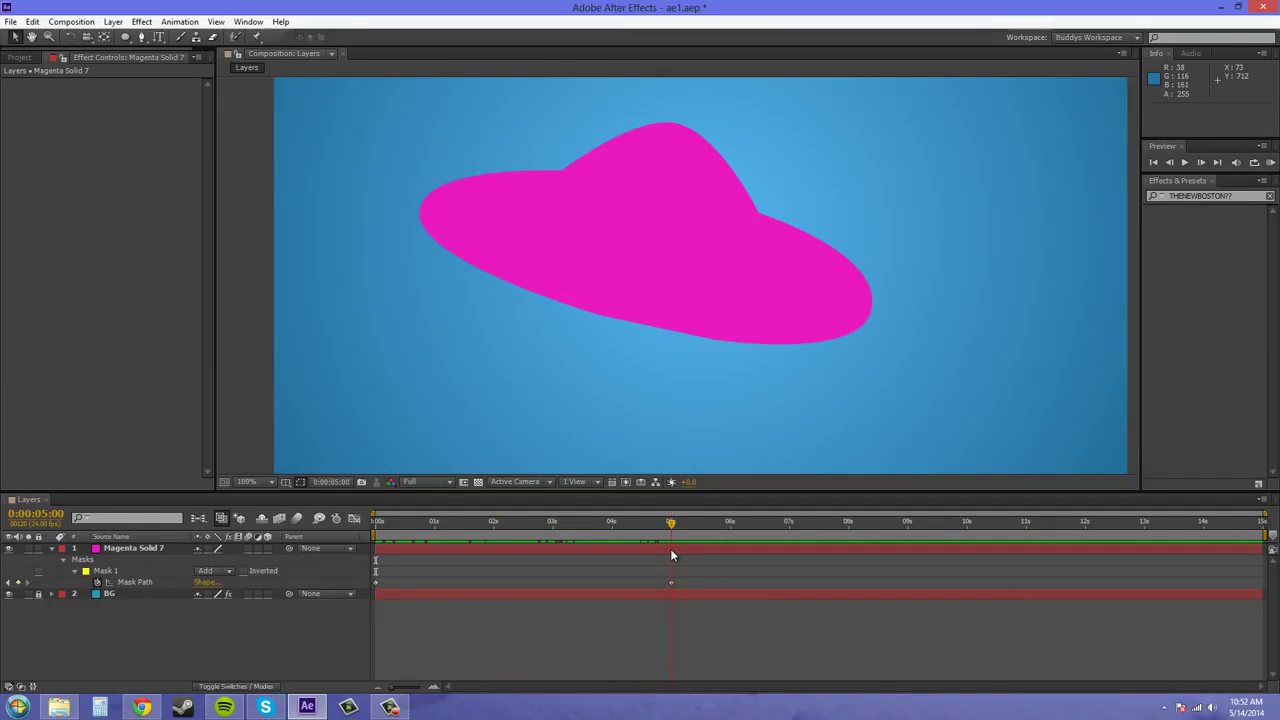
drag(670, 550, 556, 541)
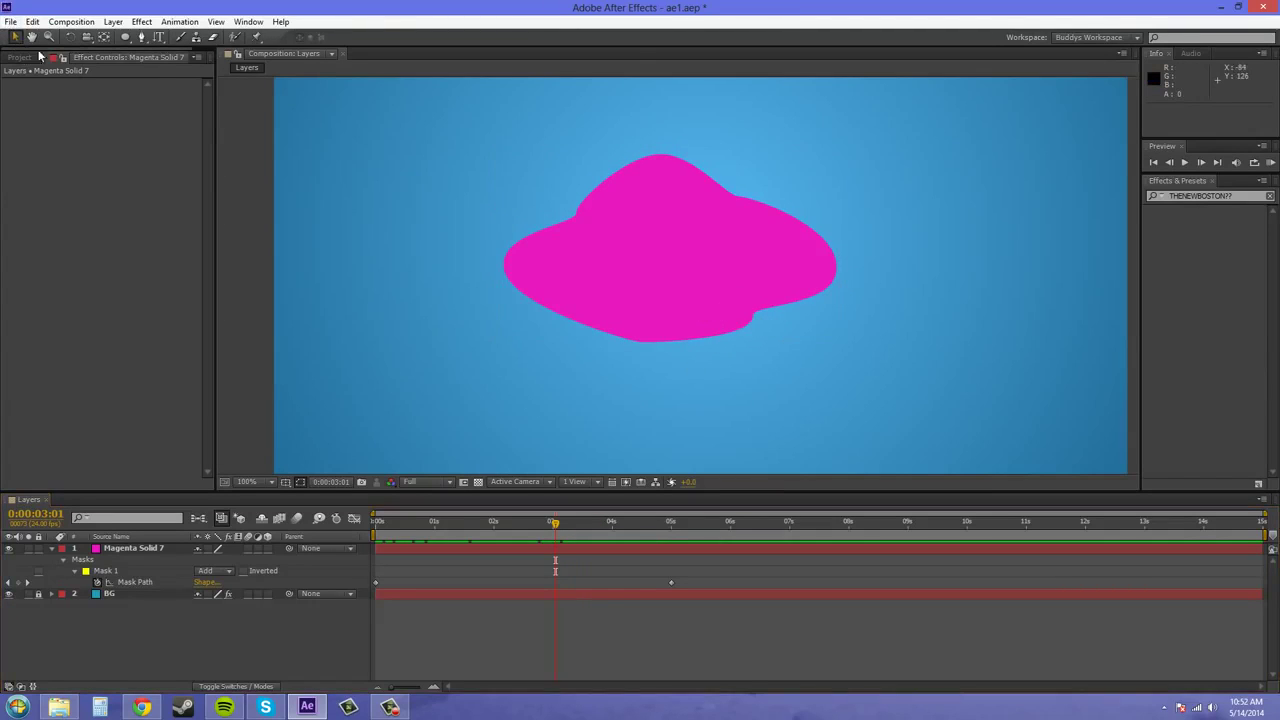
drag(556, 522, 501, 523)
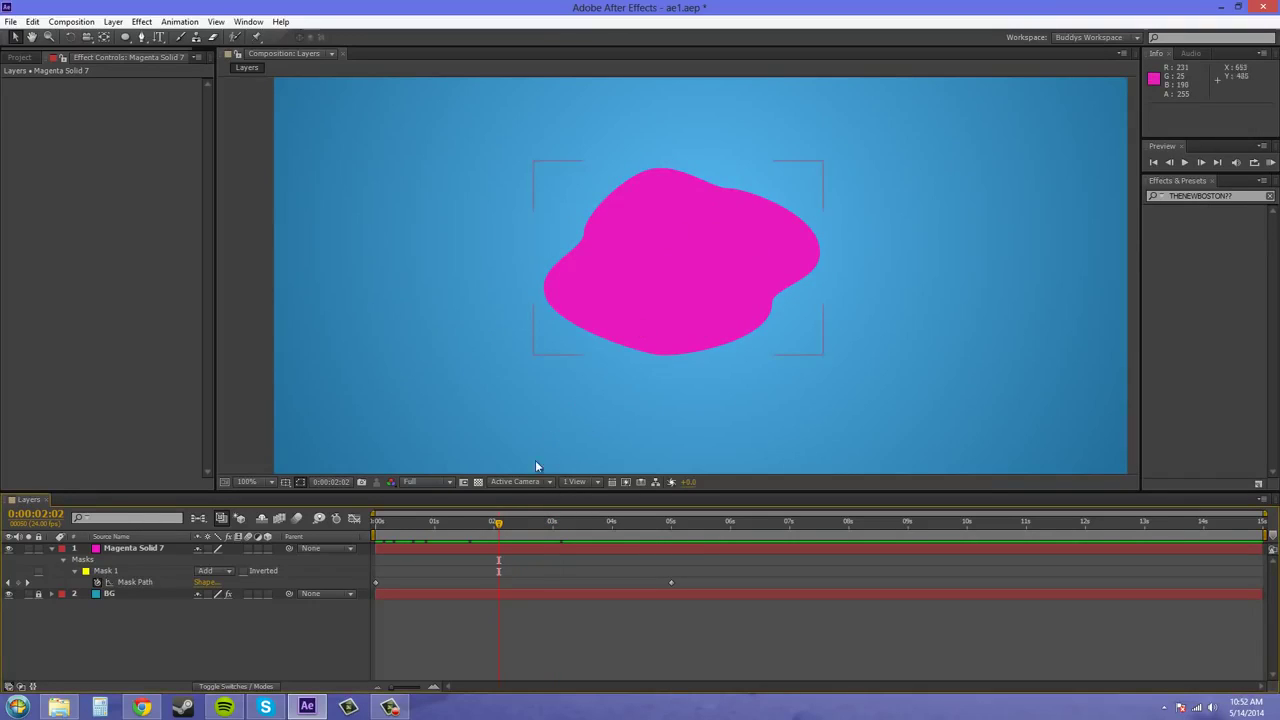
drag(498, 522, 357, 543)
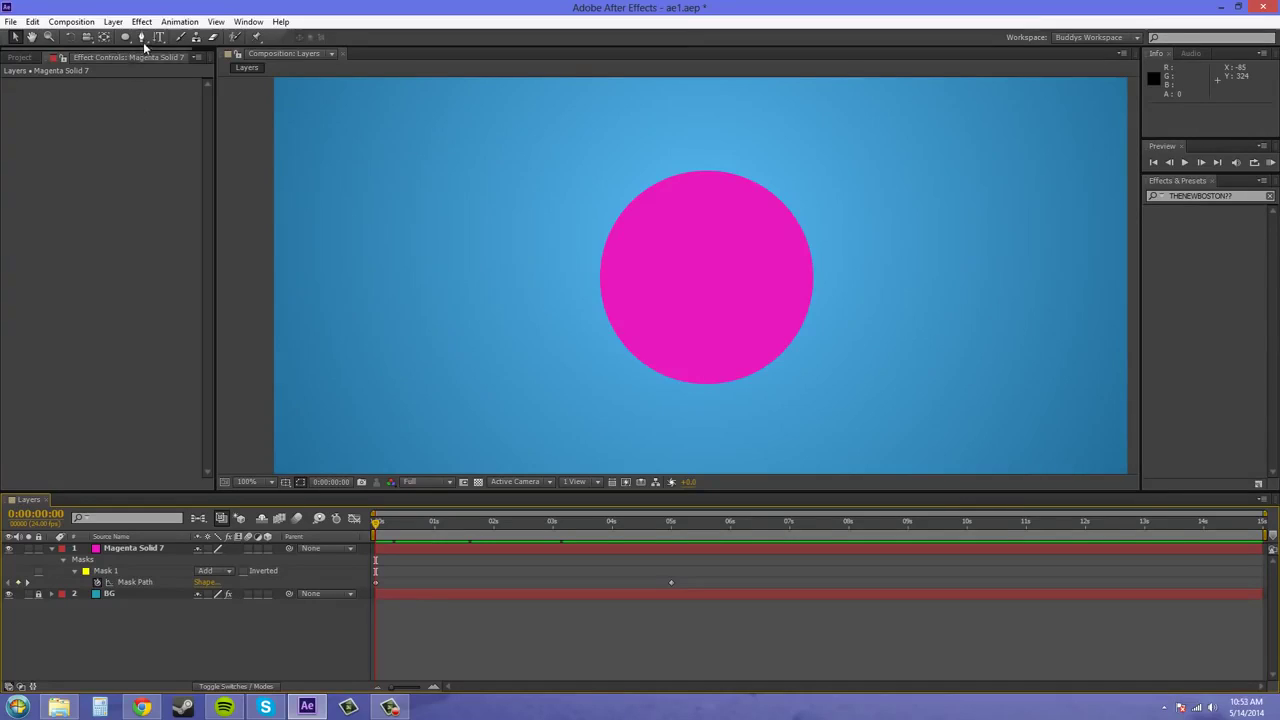
Step: Open the Mask Interpolation settings and configure a keyframe rate of 24, linear vertex paths and 9 pixels between vertices
click(245, 22)
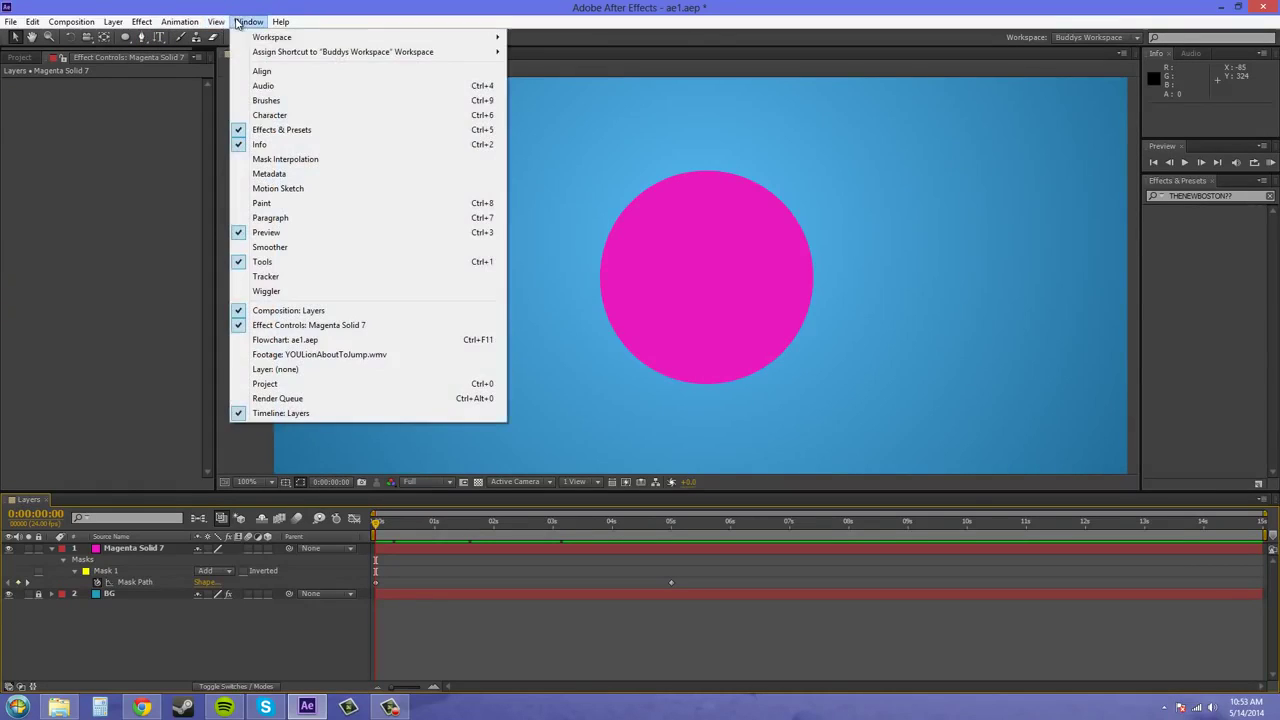
click(286, 160)
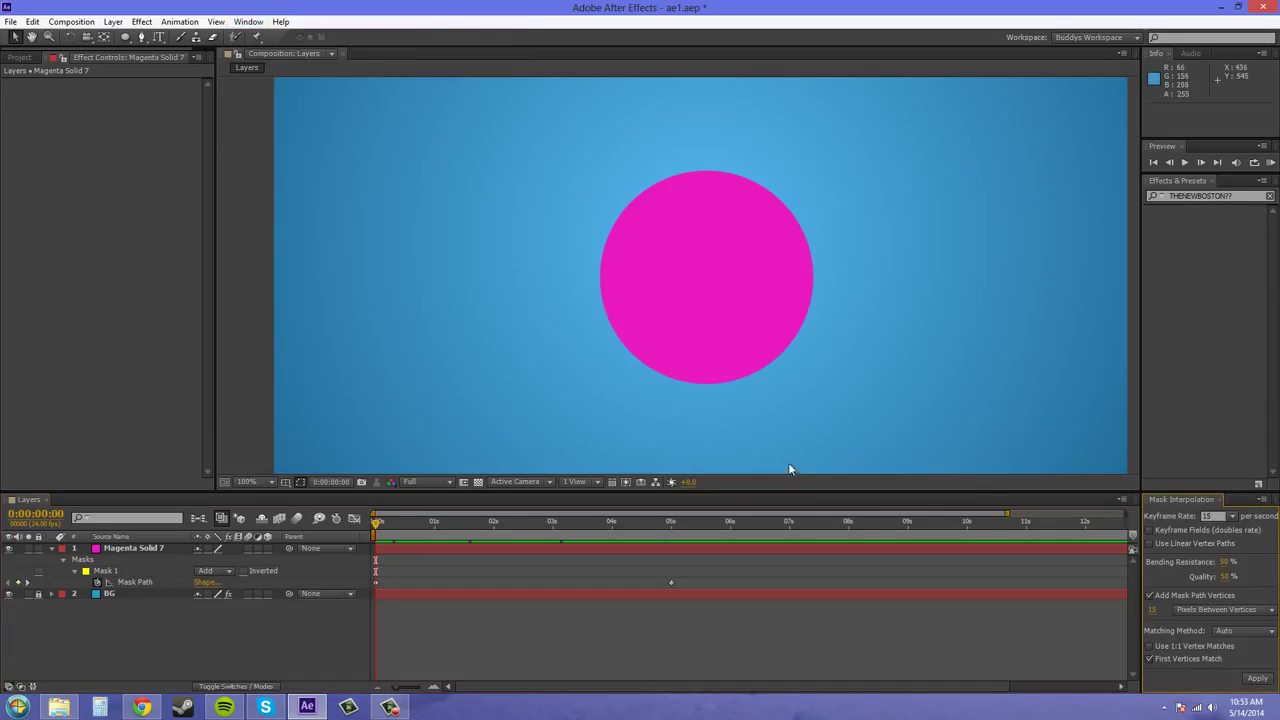
click(1233, 520)
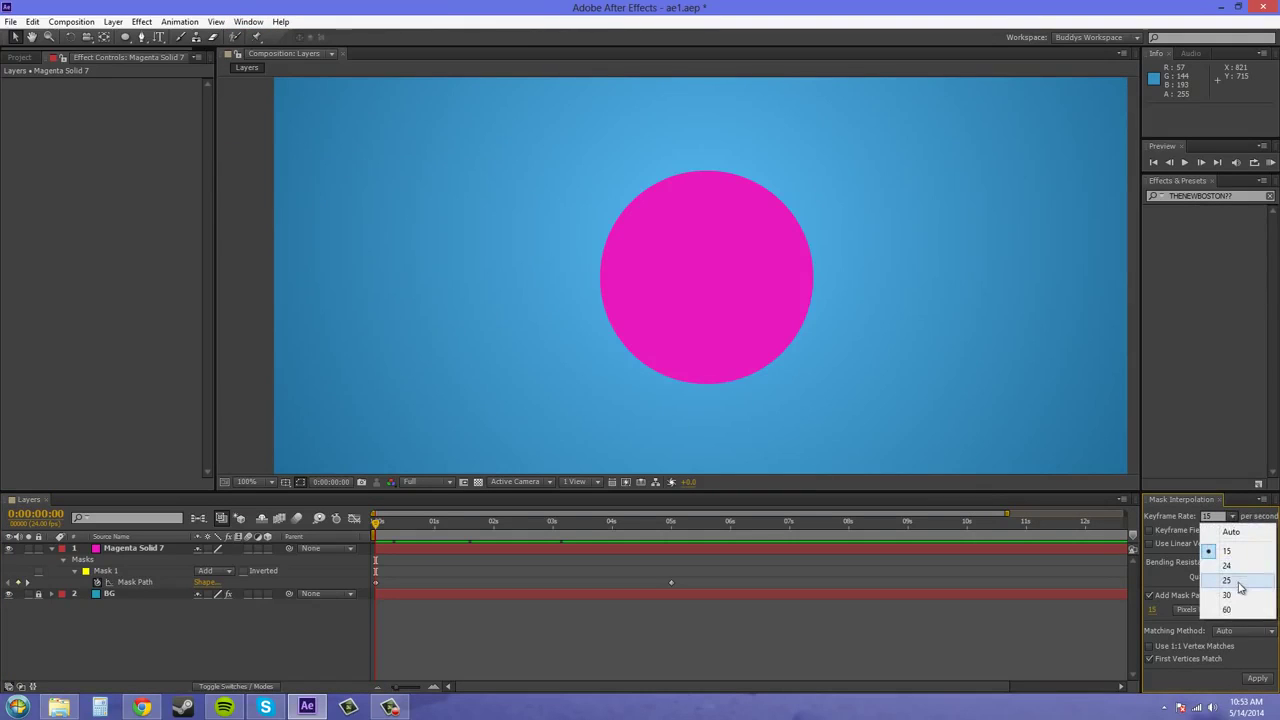
click(1235, 565)
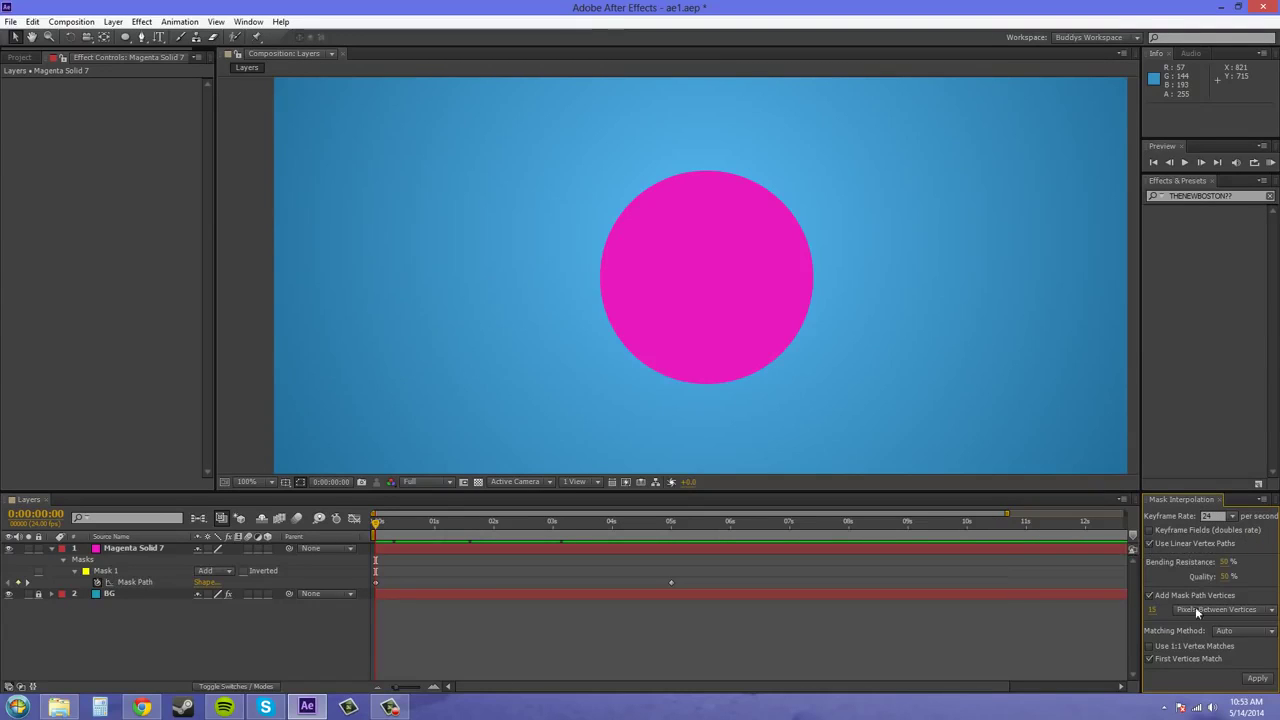
click(1157, 611)
text(9)
key(Return)
Step: Apply mask interpolation to both Mask Path keyframes of Magenta Solid 7
click(687, 586)
drag(687, 586, 370, 598)
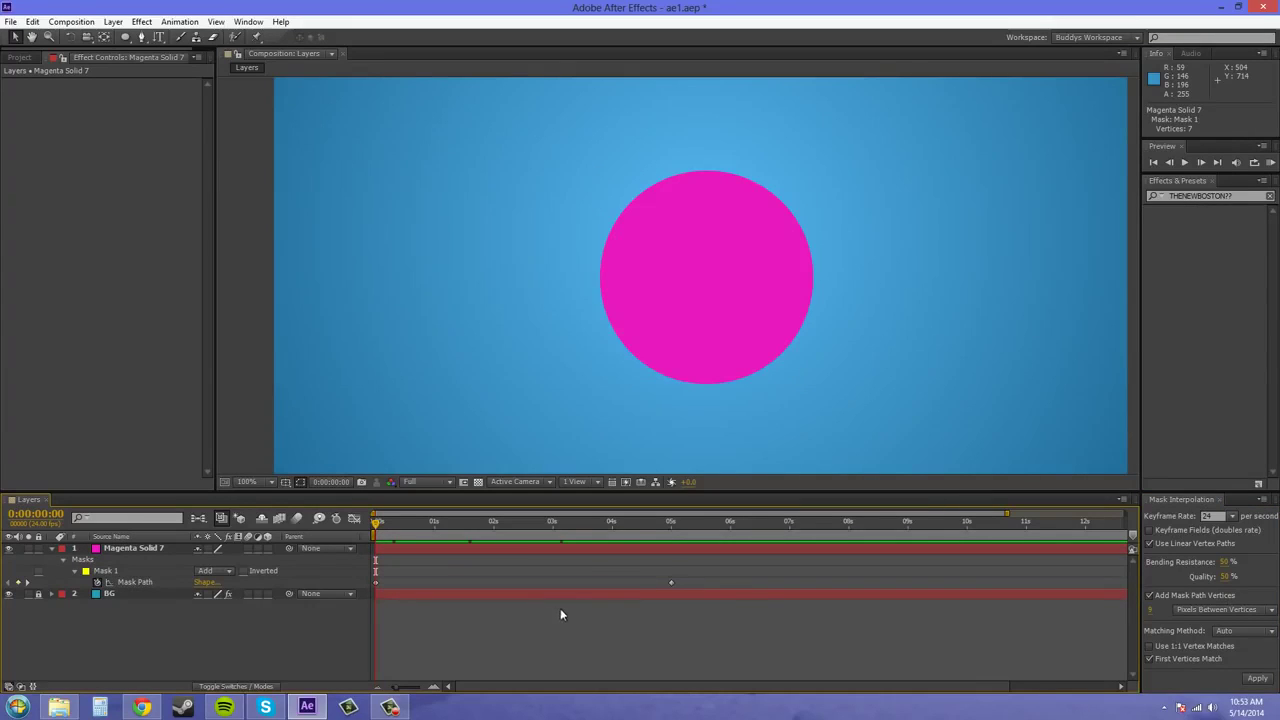
drag(701, 587, 380, 596)
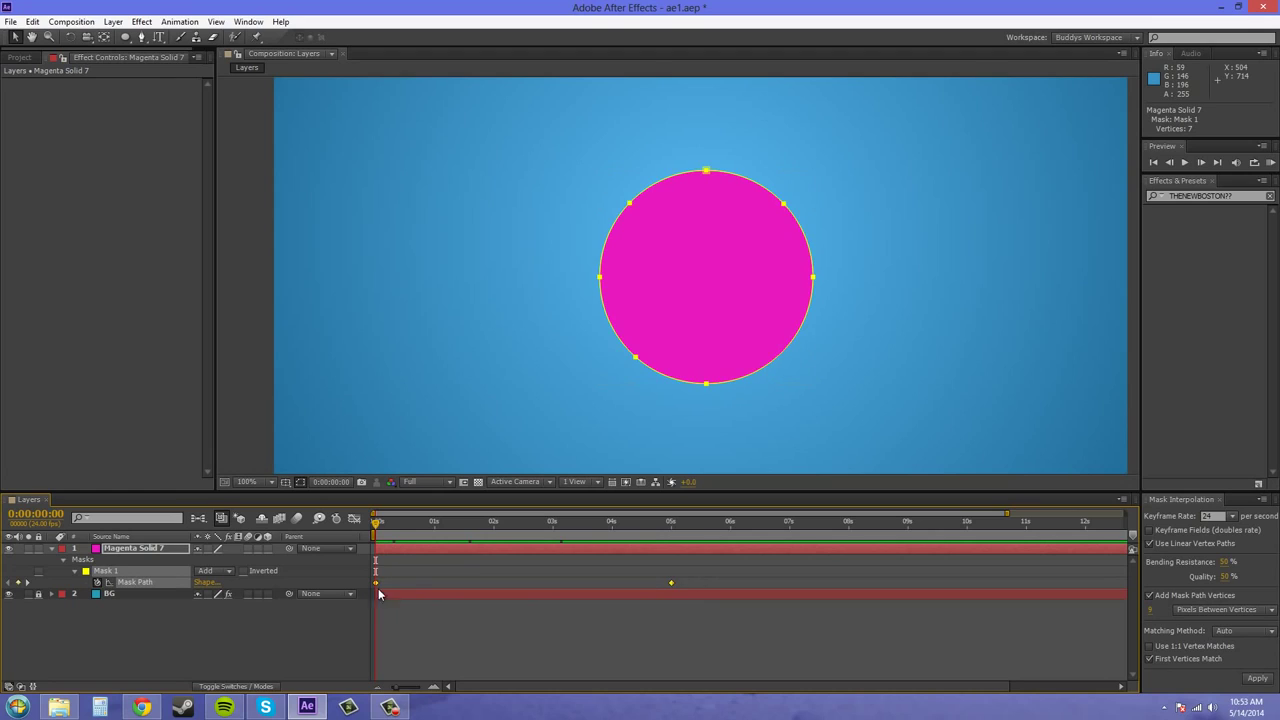
click(1259, 679)
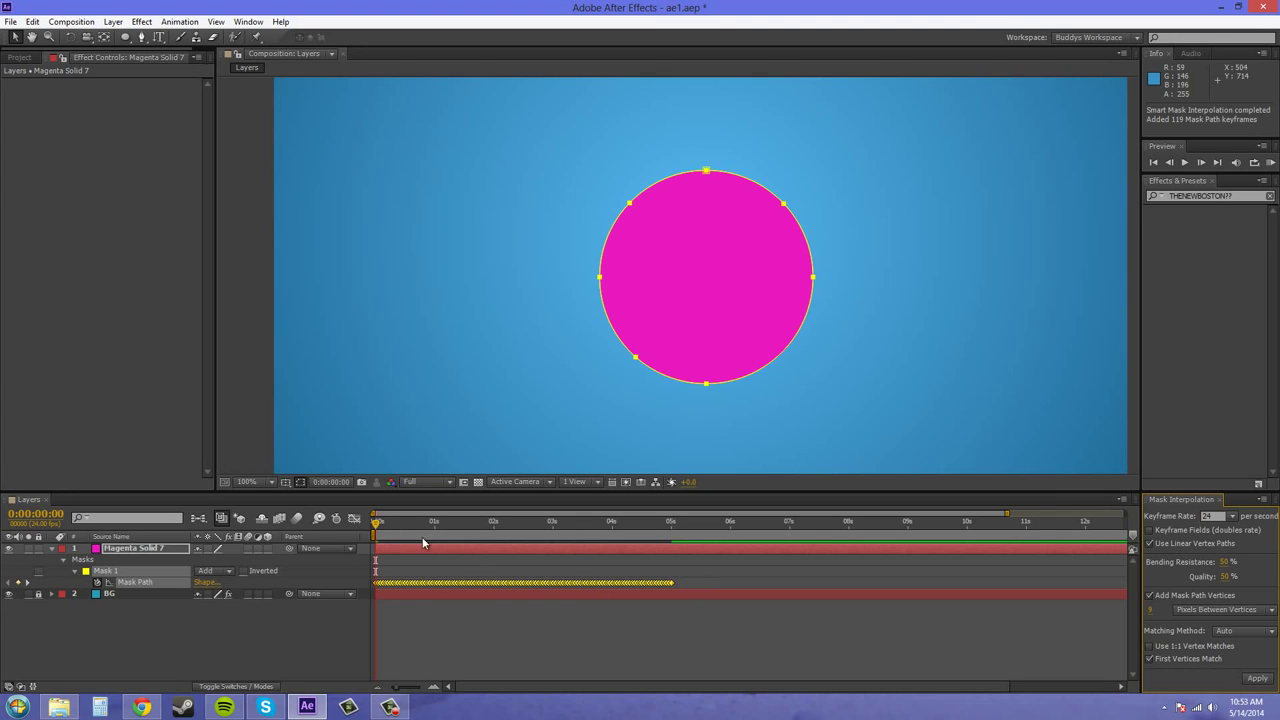
Step: Scrub to about 2 seconds and examine the interpolated shape's edges up close, including its mask vertices
drag(377, 525, 492, 545)
click(758, 589)
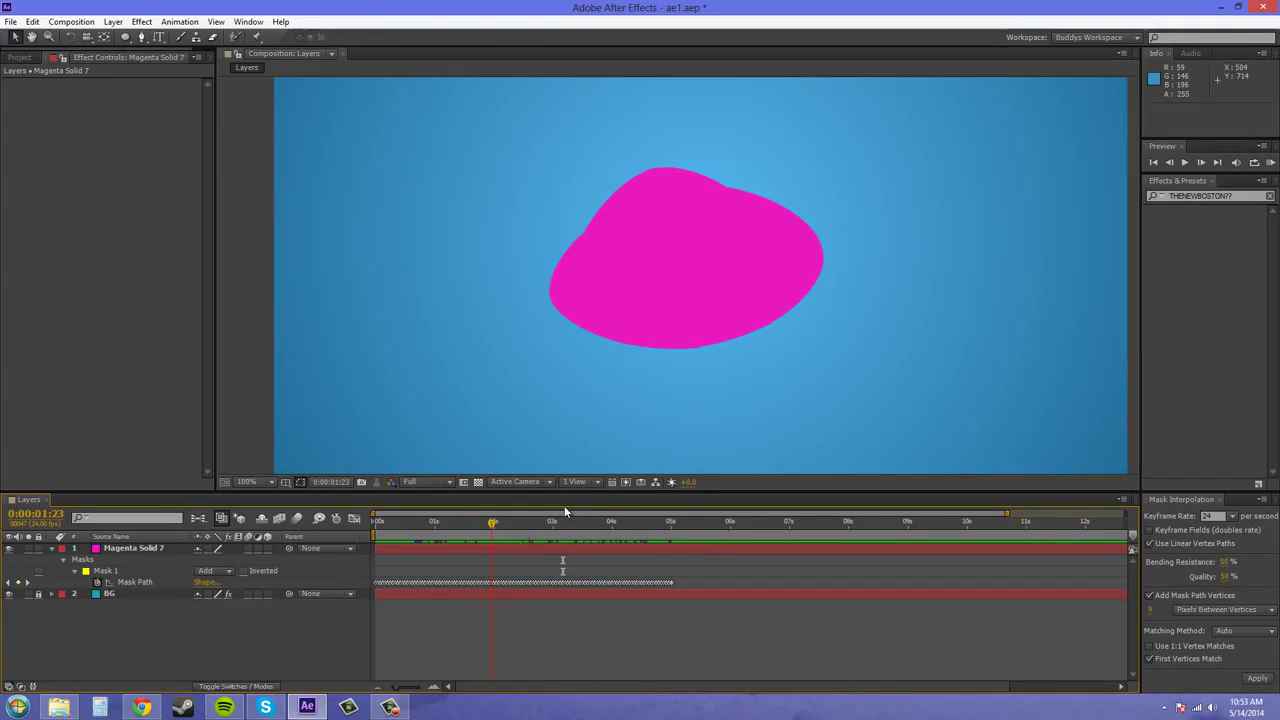
scroll(774, 336, up, 2)
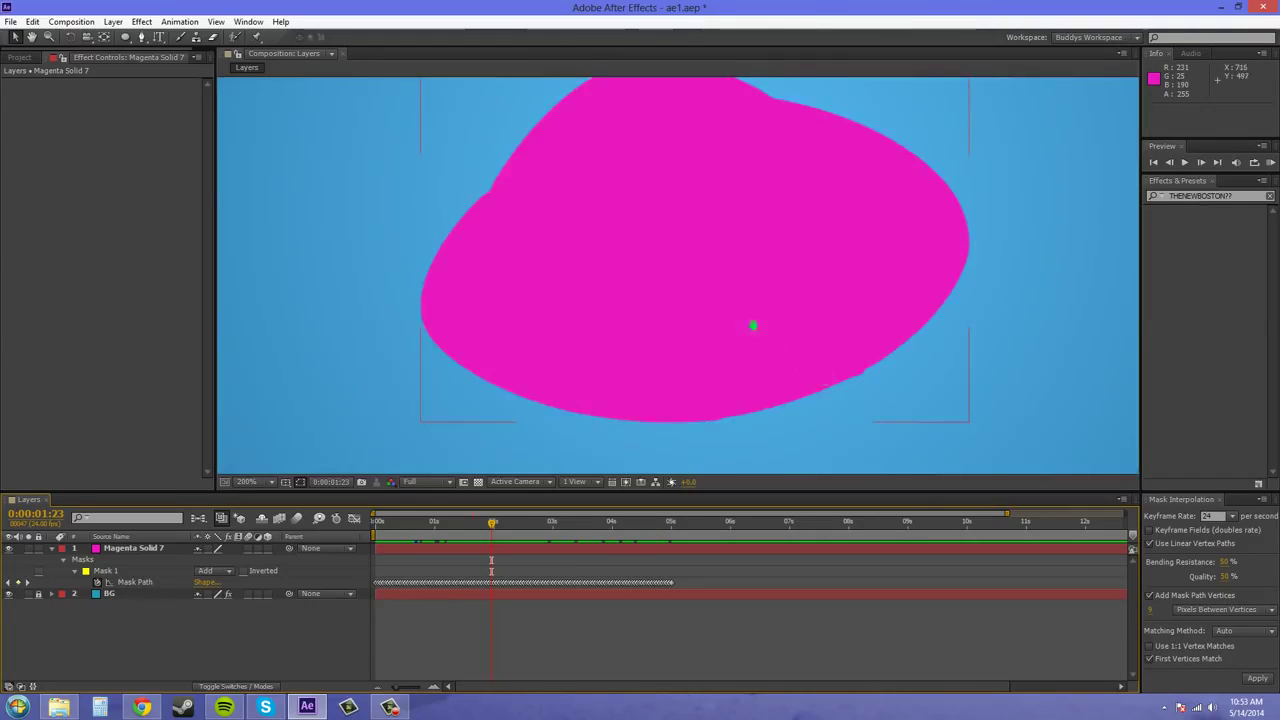
scroll(751, 323, up, 2)
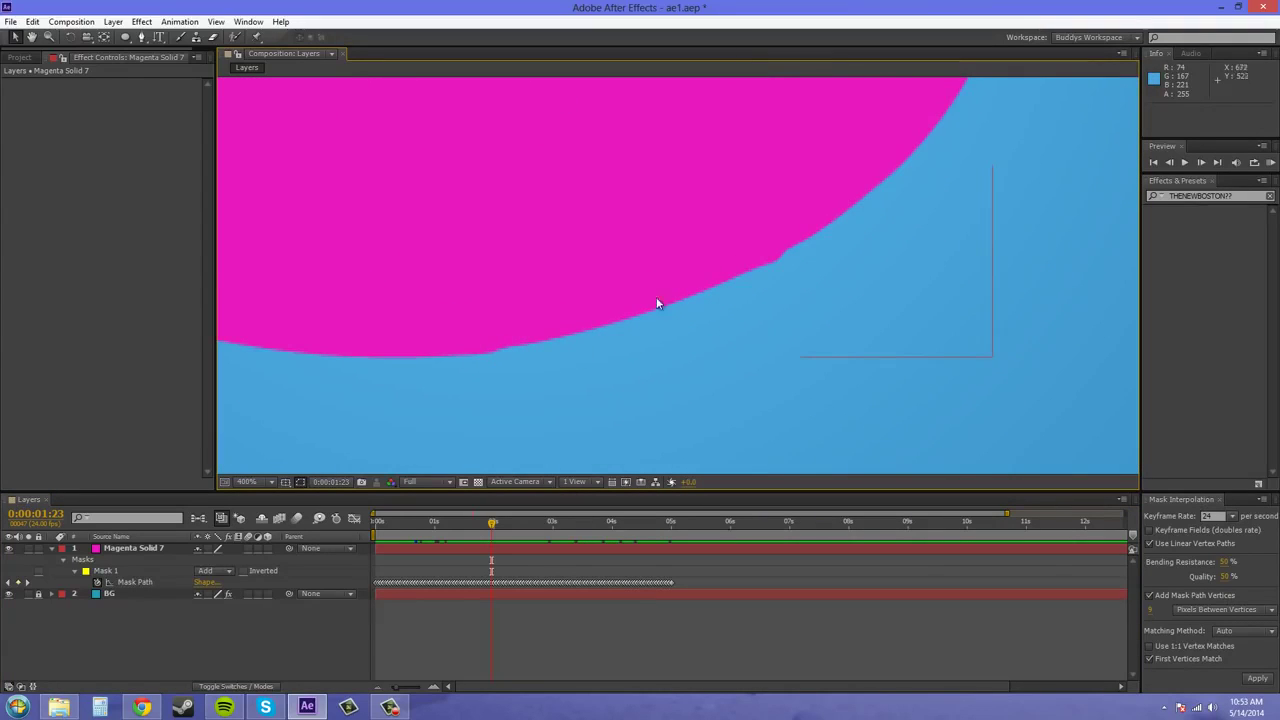
scroll(786, 263, down, 1)
scroll(786, 263, down, 4)
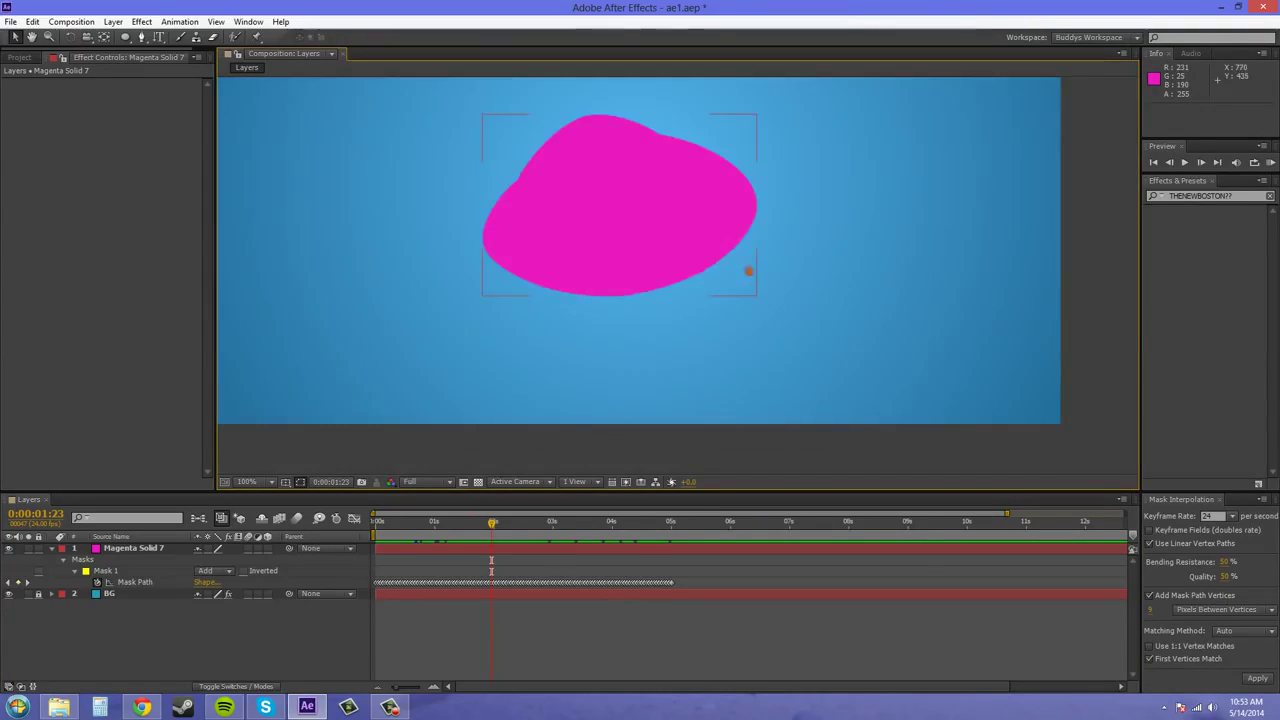
key(slash)
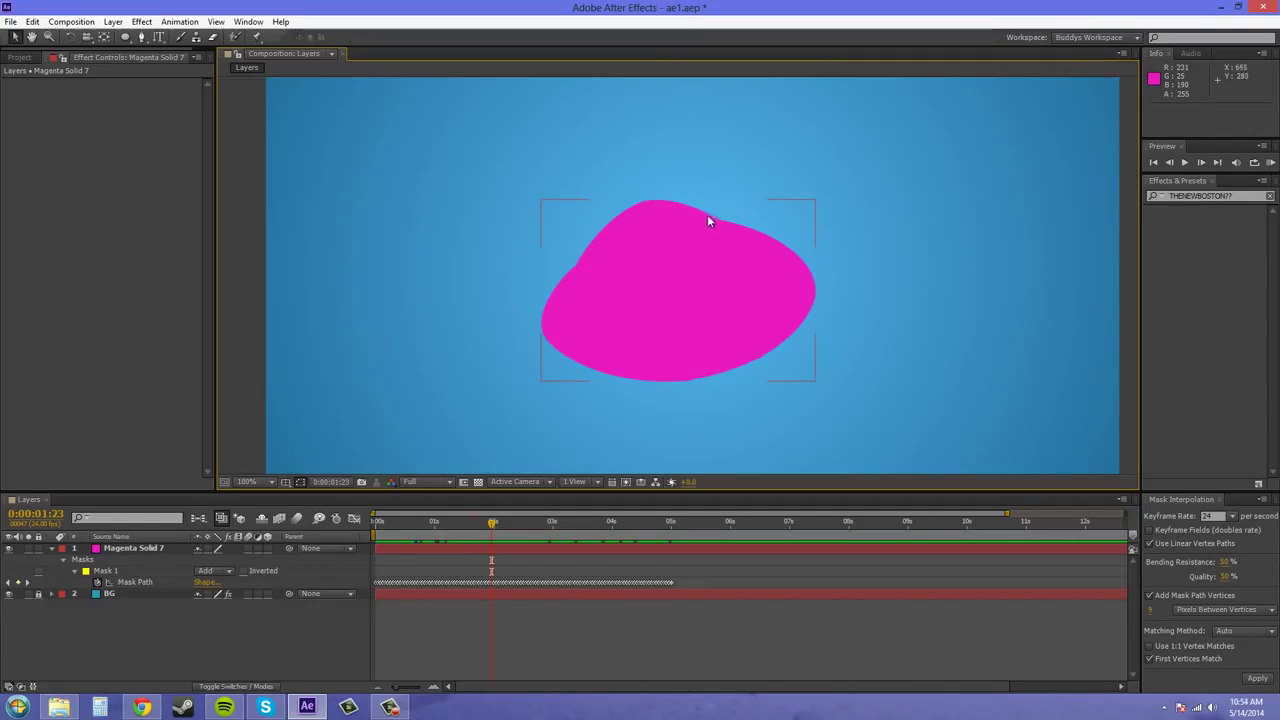
drag(680, 340, 667, 312)
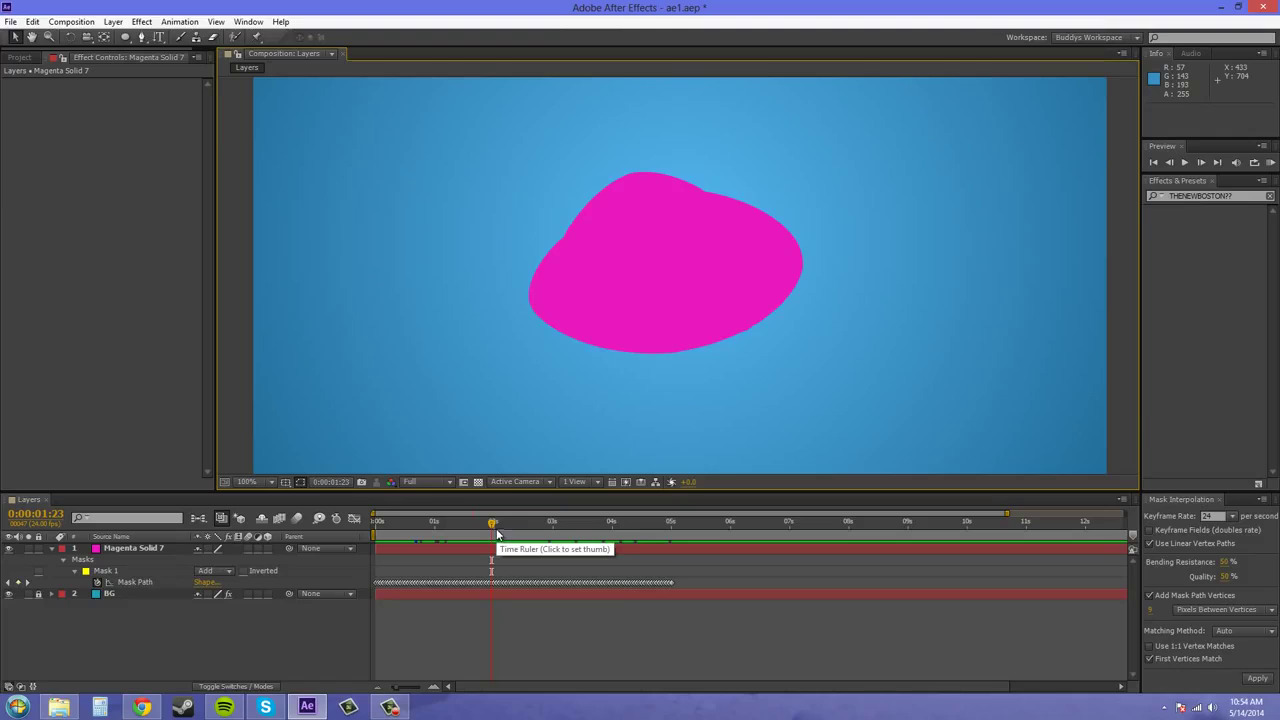
click(583, 340)
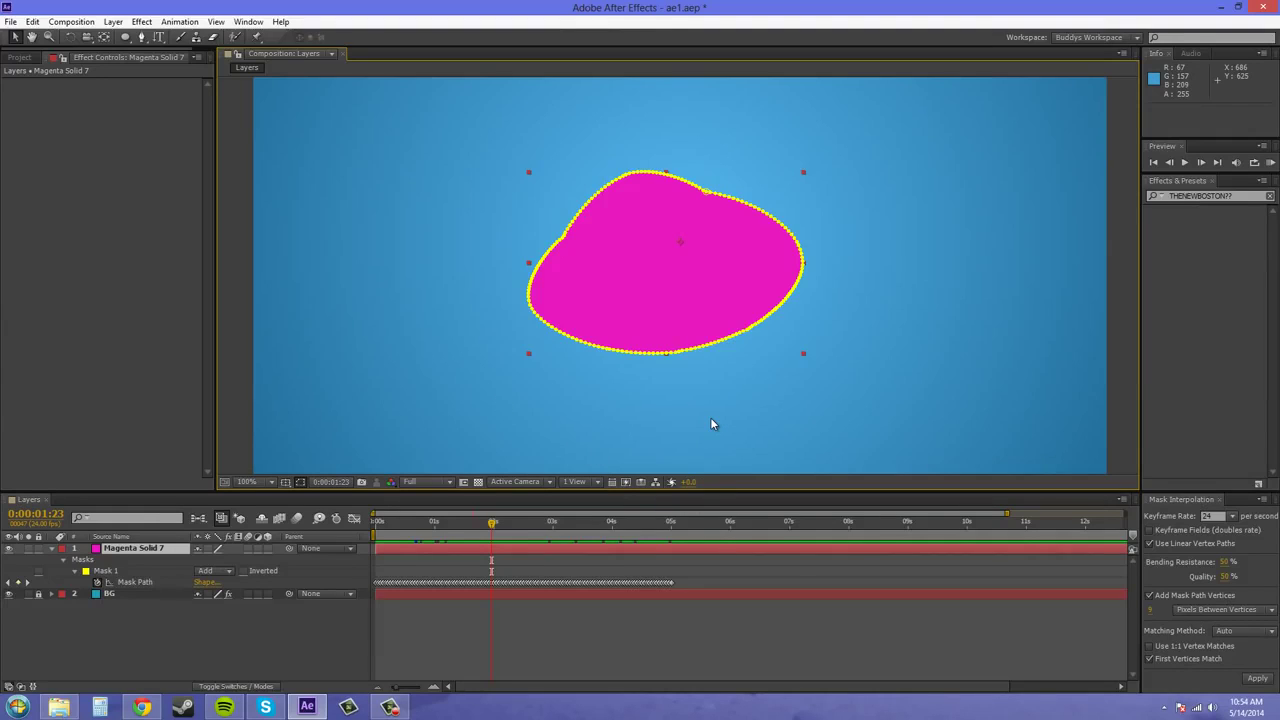
Step: Return to the start of the timeline and undo the mask interpolation
key(Home)
key(ctrl+z)
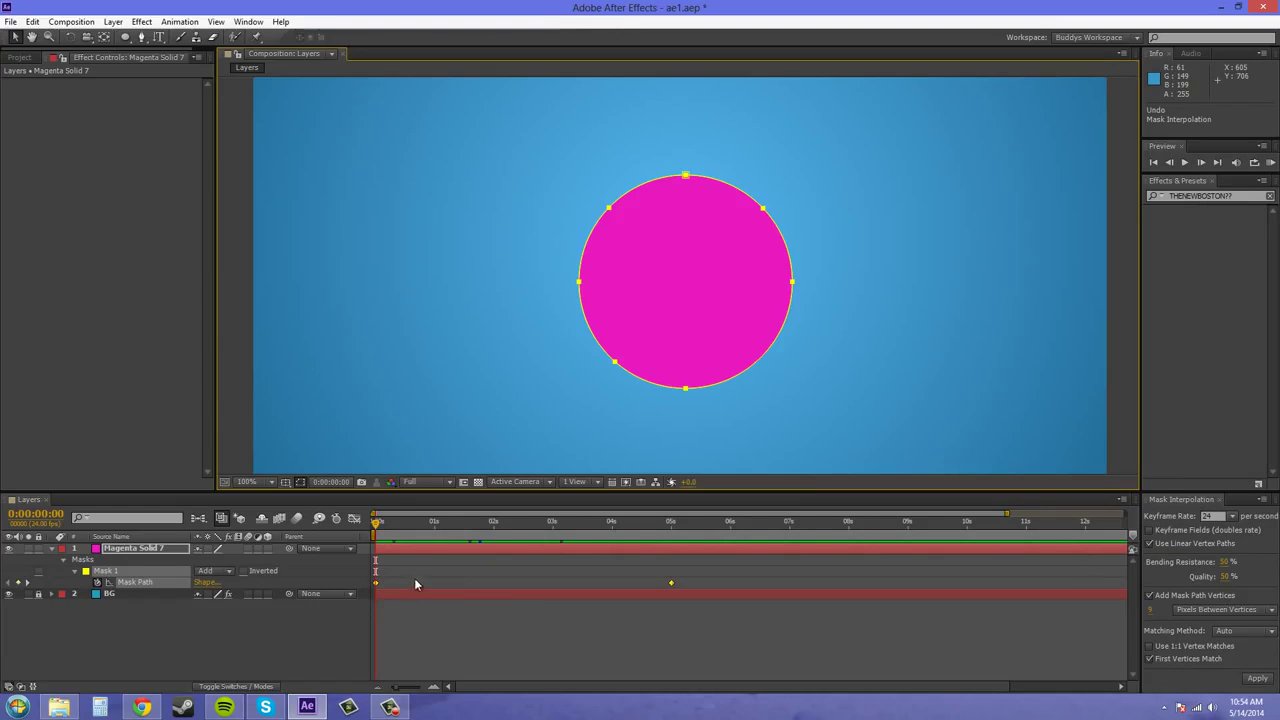
Step: Set the mask interpolation keyframe rate to 15 per second and disable Use Linear Vertex Paths
click(1211, 516)
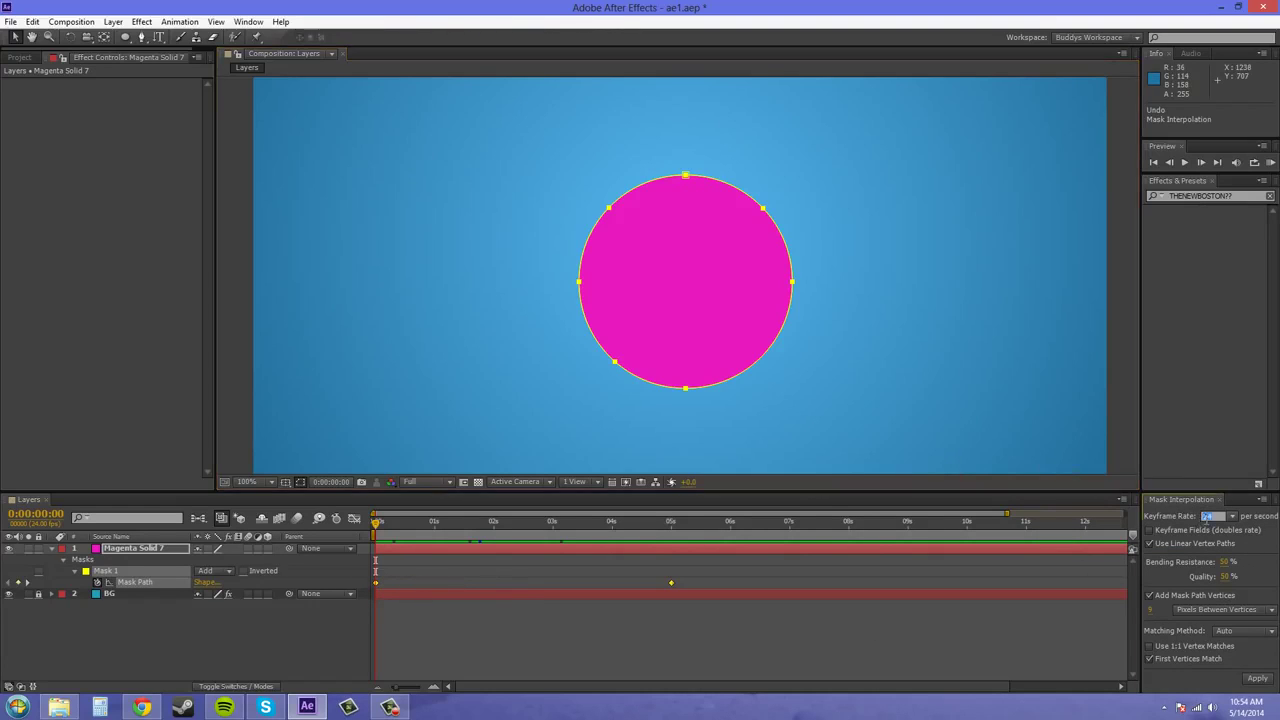
click(1232, 516)
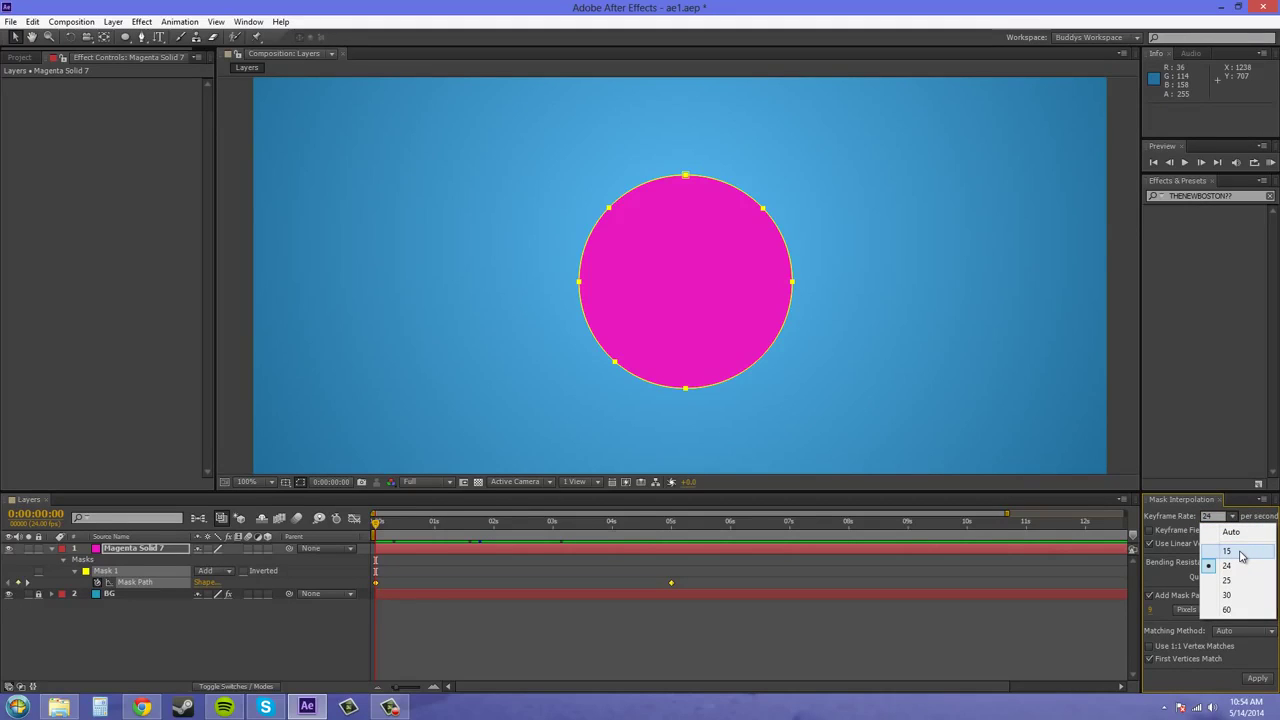
click(1238, 553)
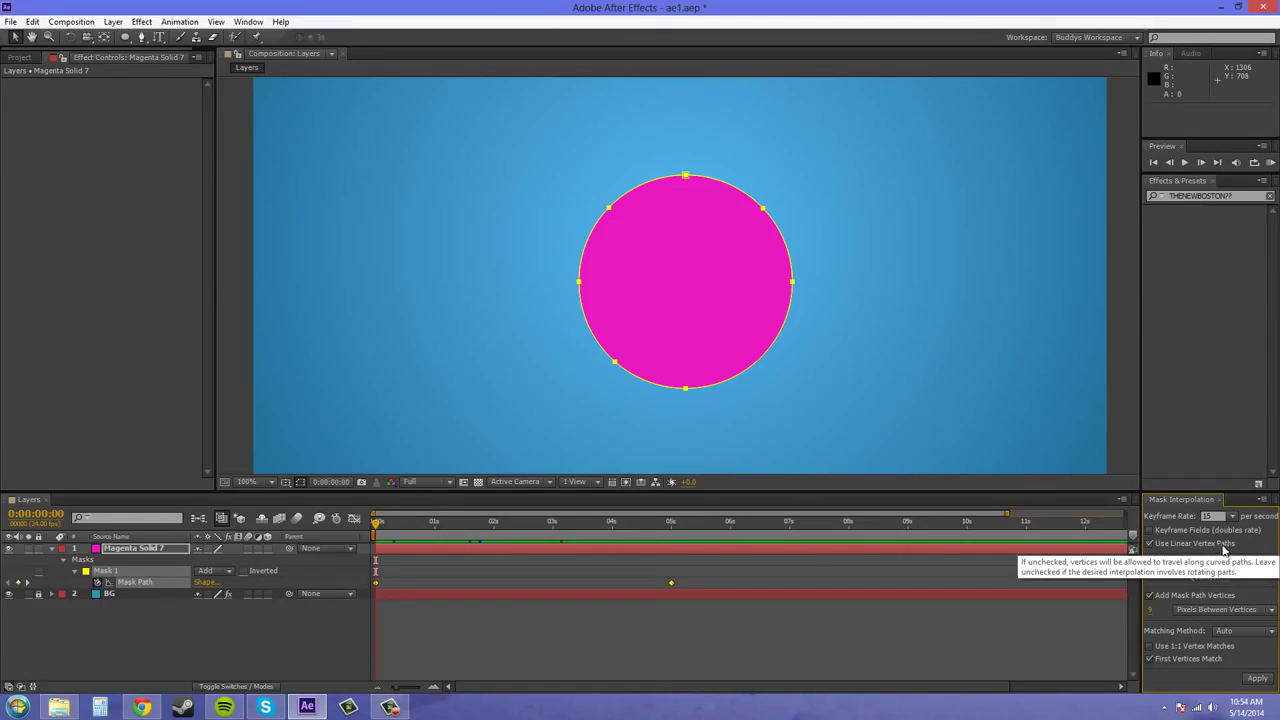
click(1149, 544)
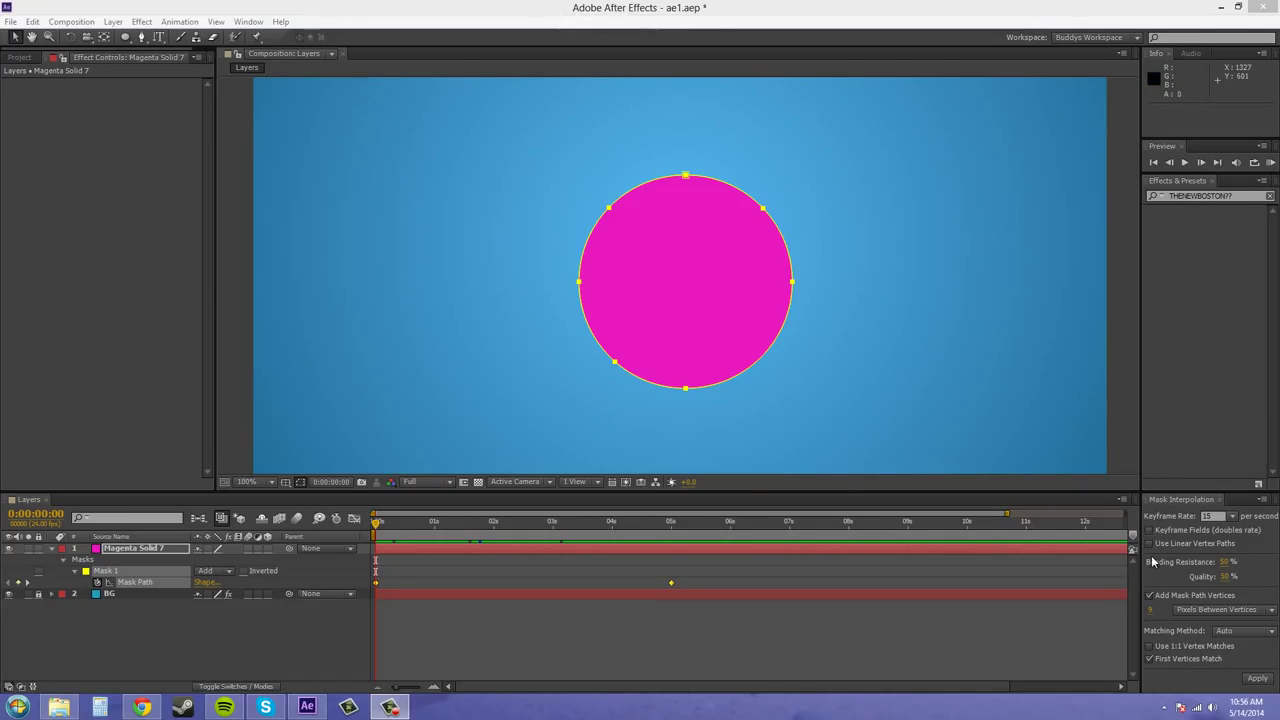
Step: Switch Add Mask Path Vertices off and back on, and set the spacing to 15 pixels between vertices
click(1149, 595)
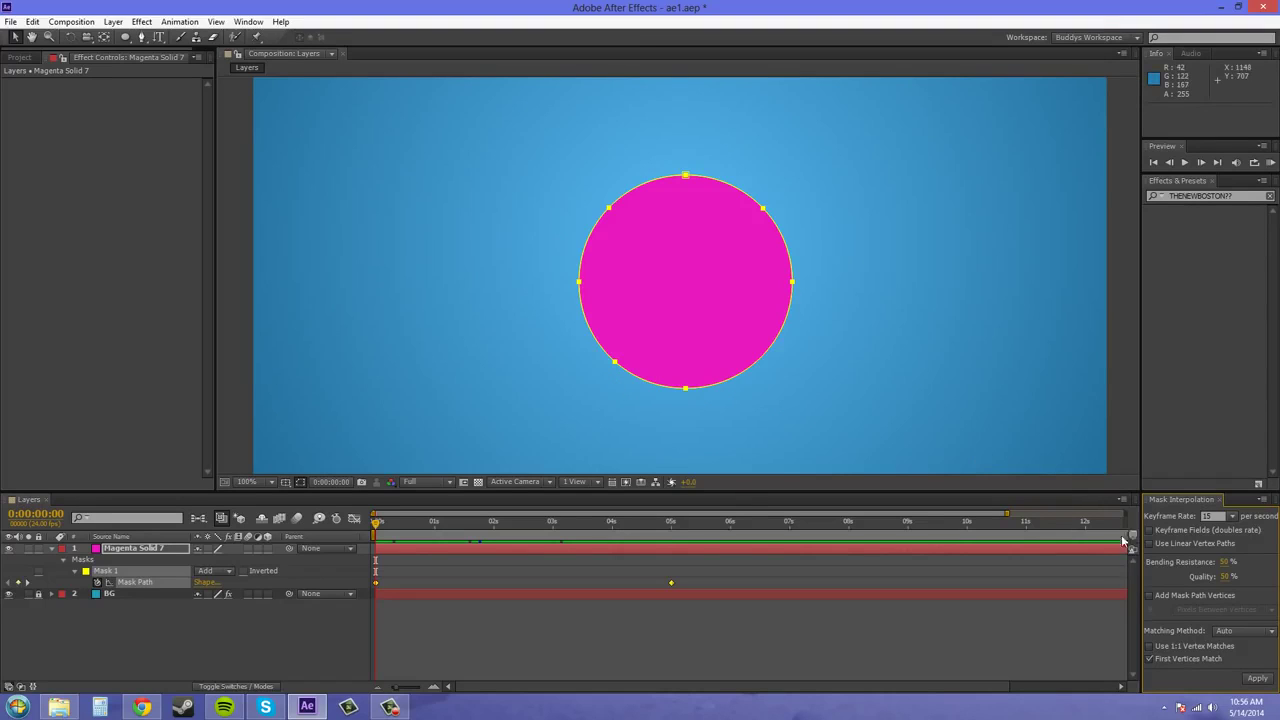
click(1150, 596)
click(1152, 609)
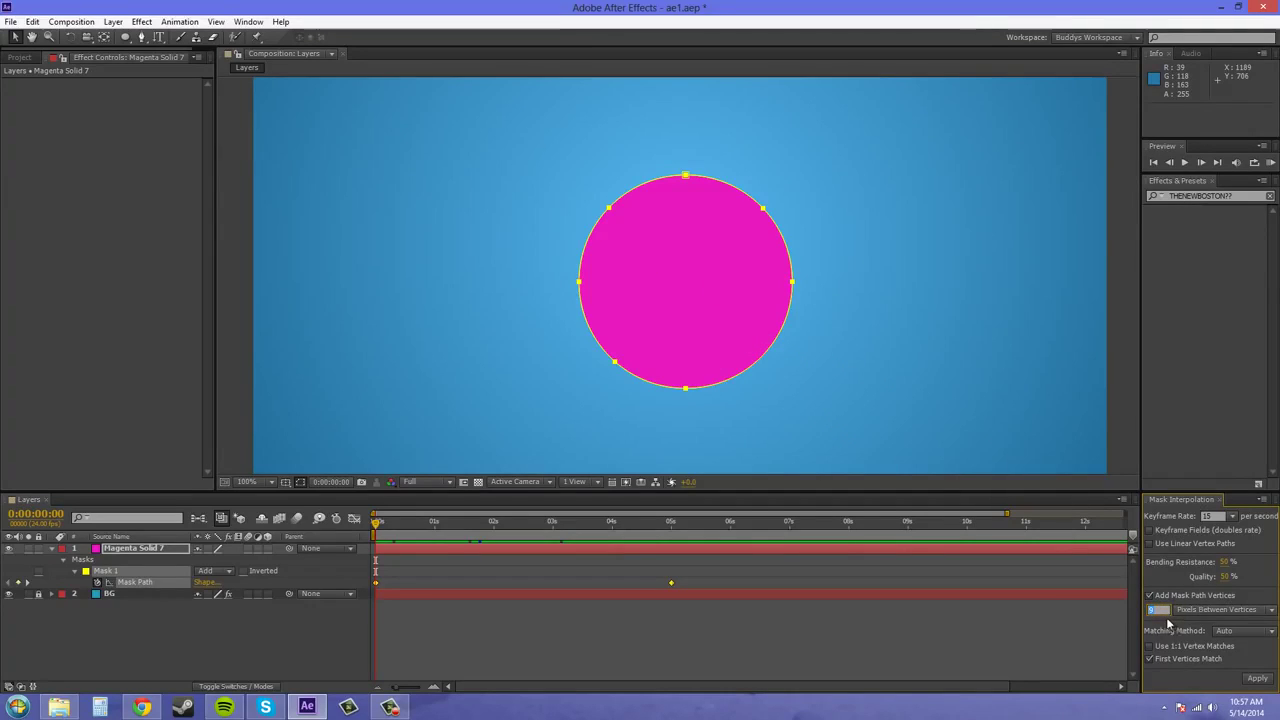
text(15)
key(Return)
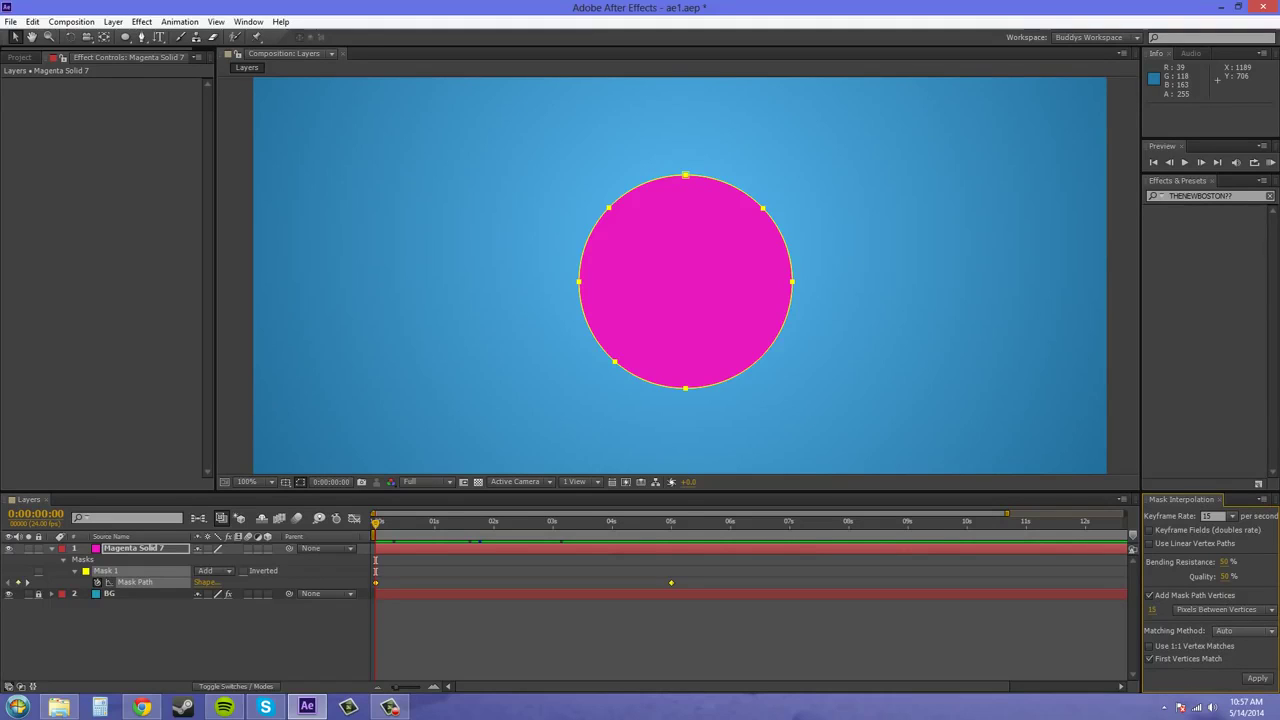
key(F10)
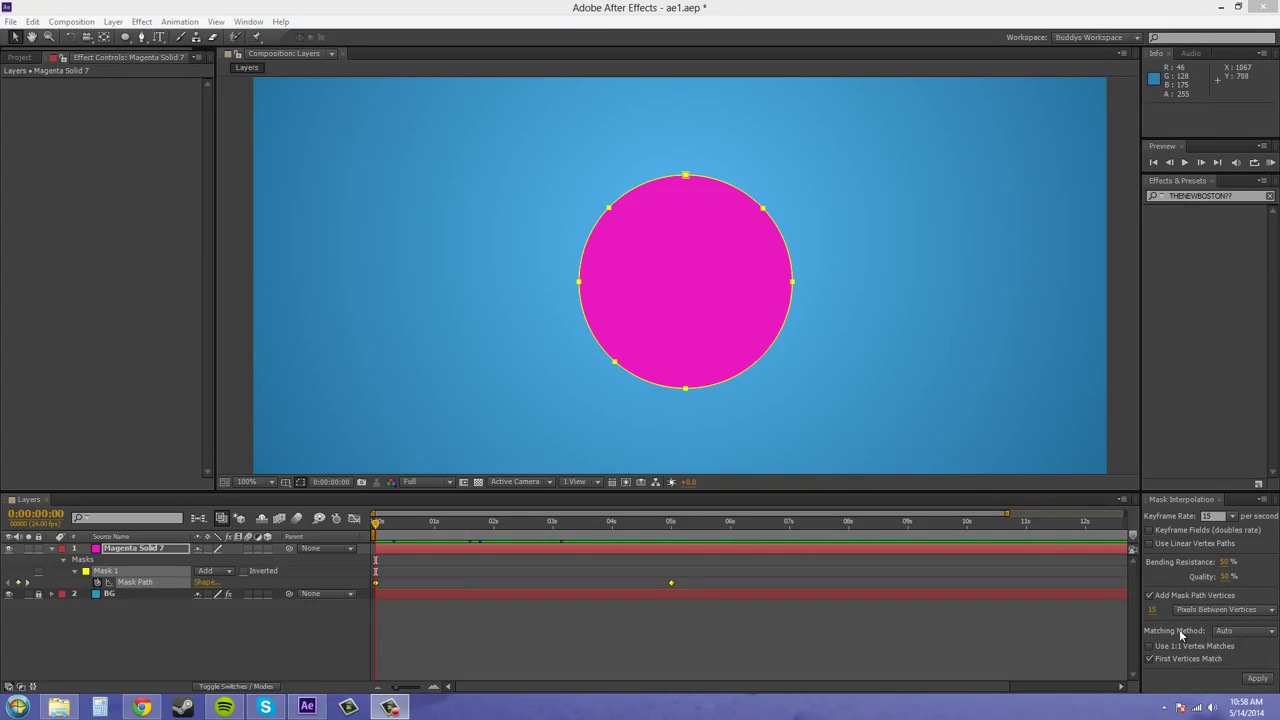
Step: At the start of the timeline, make the circle mask's upper-right vertex the first vertex of the path
click(377, 526)
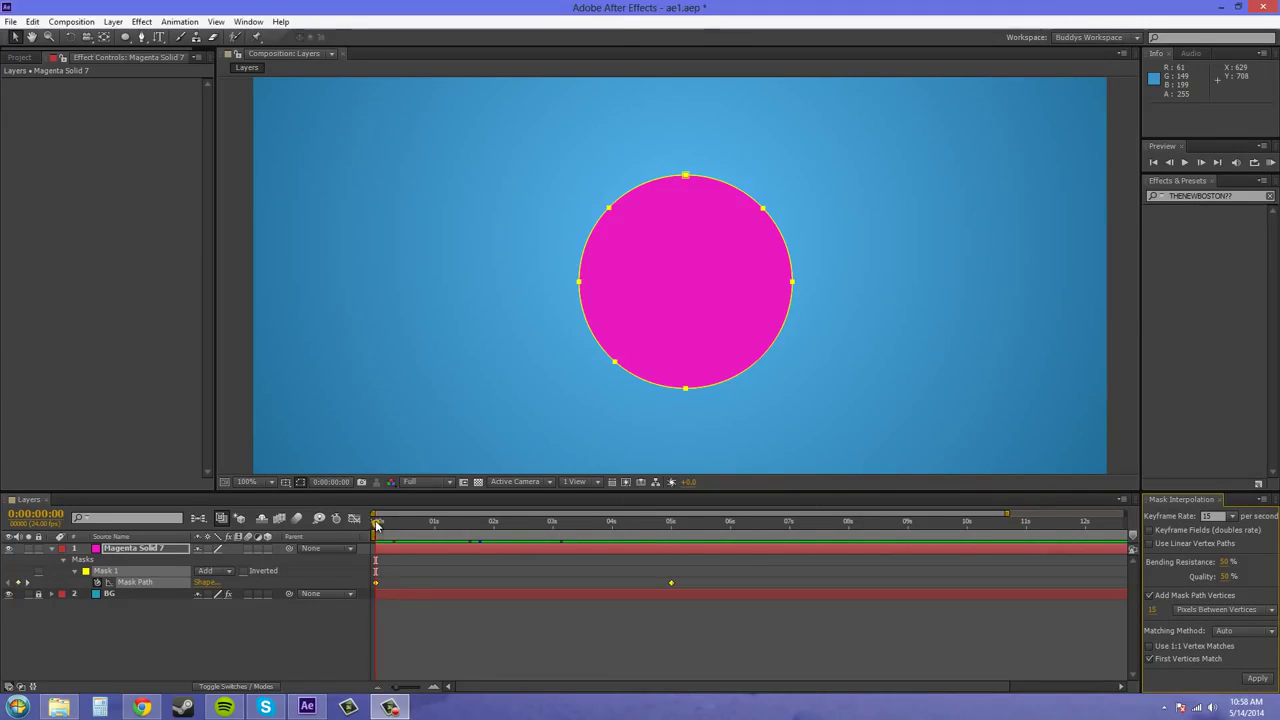
mouse_move(377, 526)
mouse_down()
mouse_move(562, 525)
mouse_move(615, 538)
mouse_move(439, 553)
mouse_move(394, 540)
mouse_move(394, 526)
mouse_move(360, 534)
mouse_up()
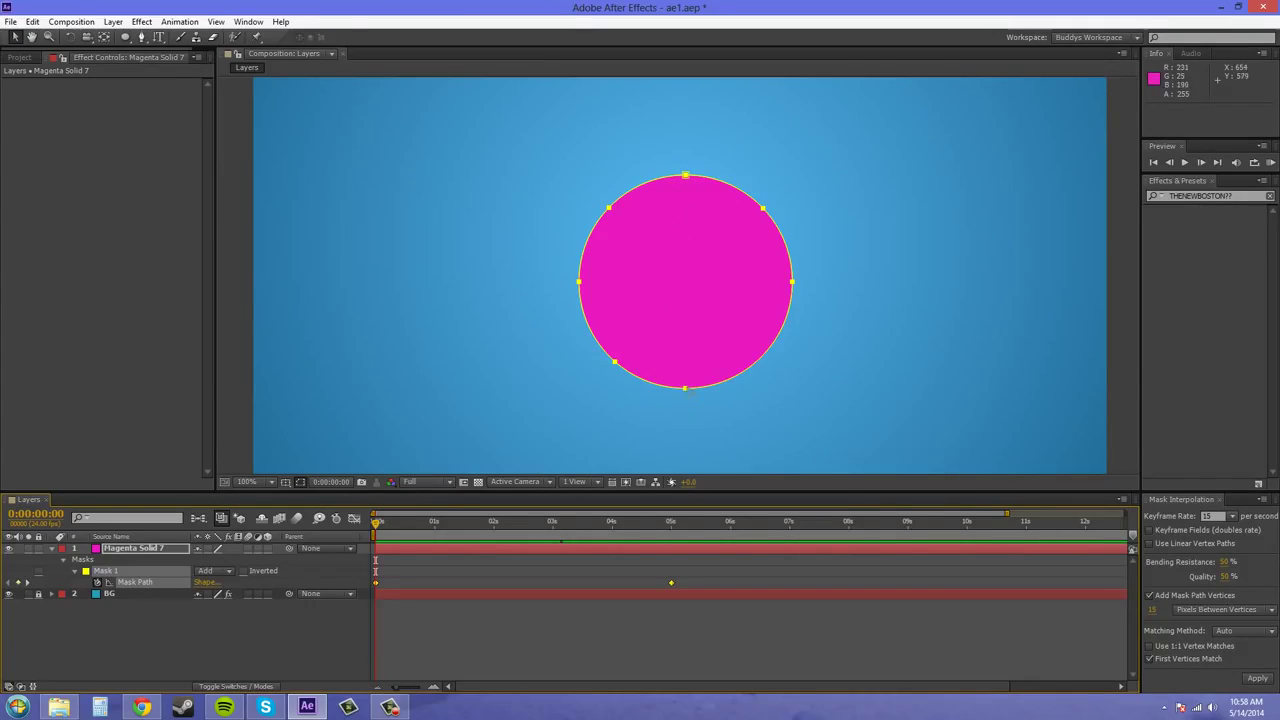
click(686, 389)
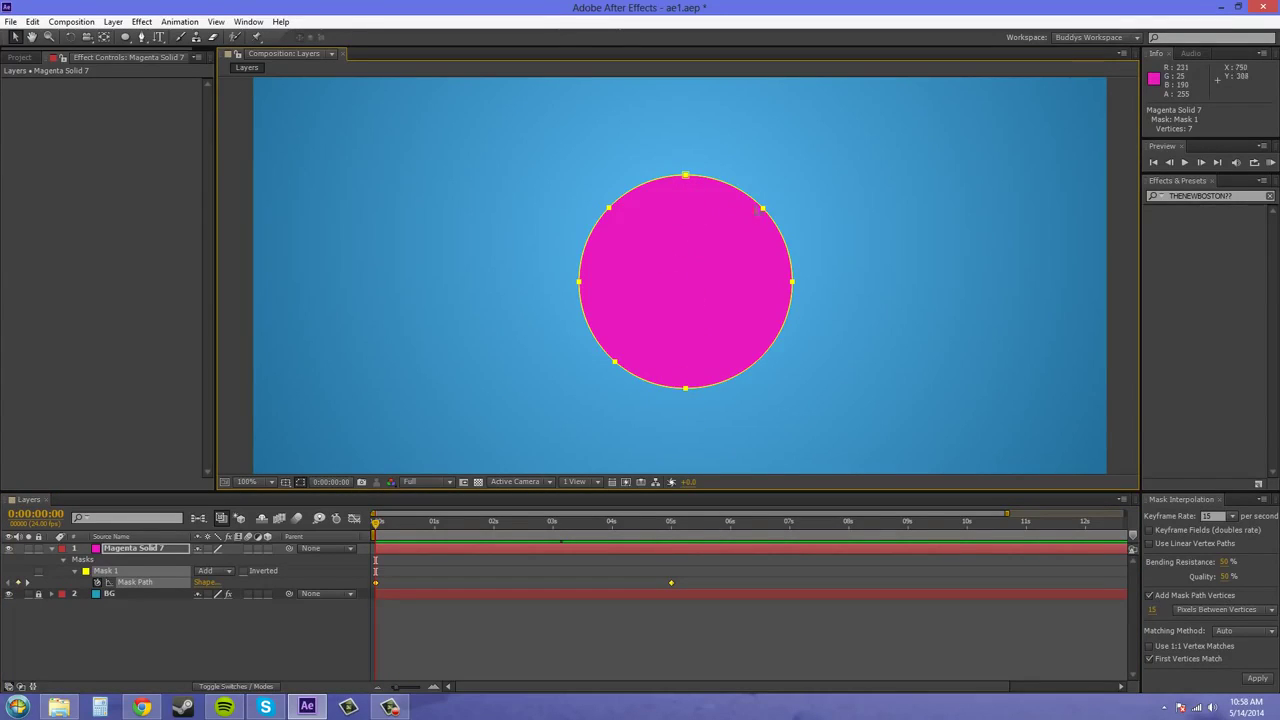
click(797, 228)
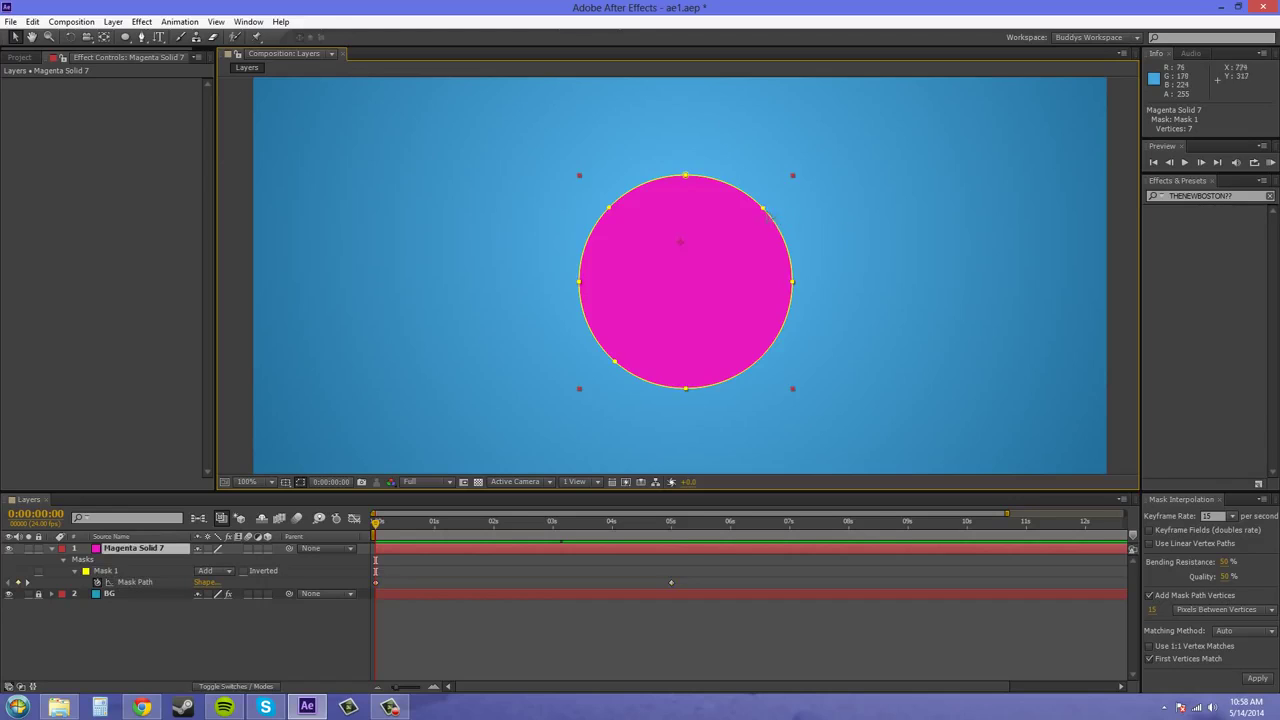
click(764, 210)
right_click(764, 210)
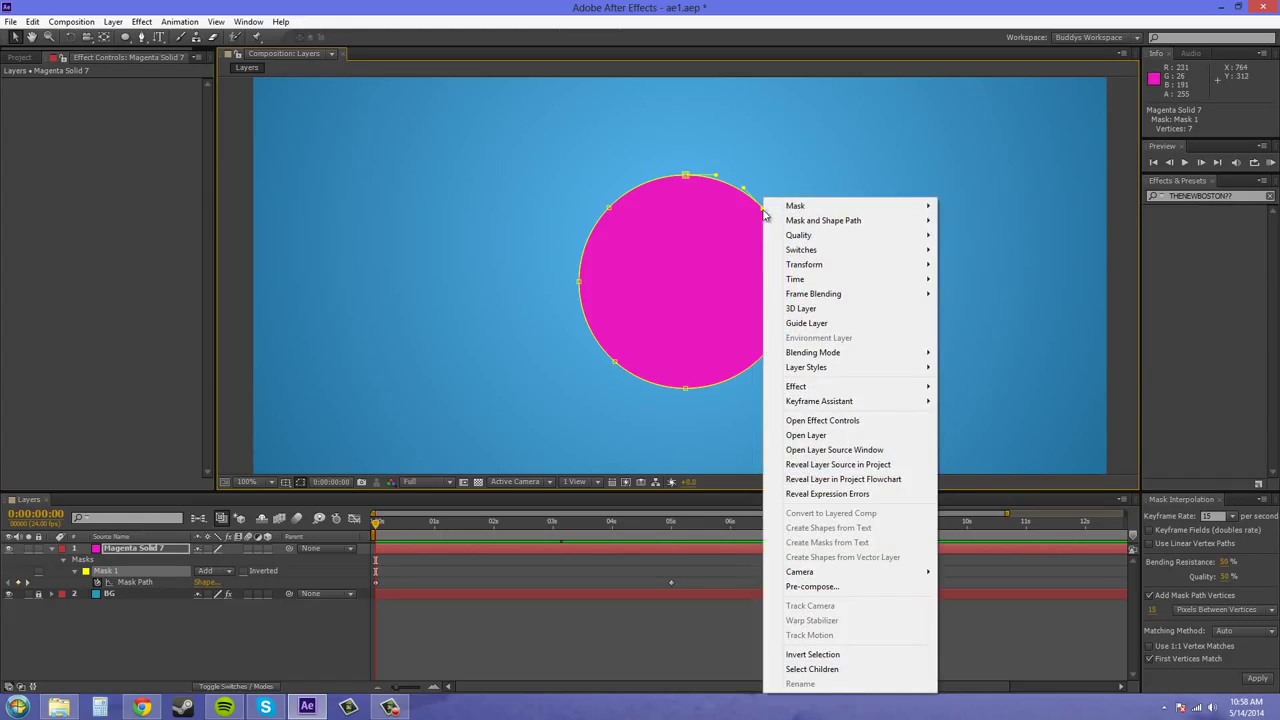
mouse_move(802, 218)
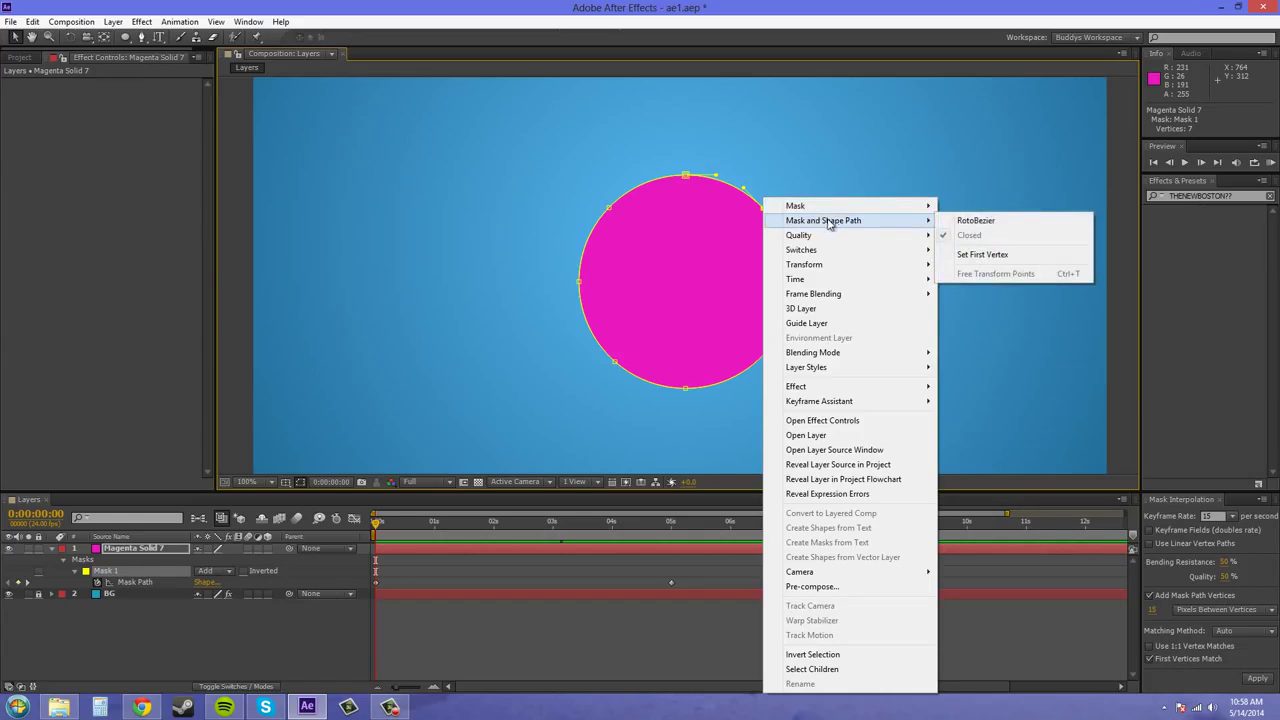
click(983, 257)
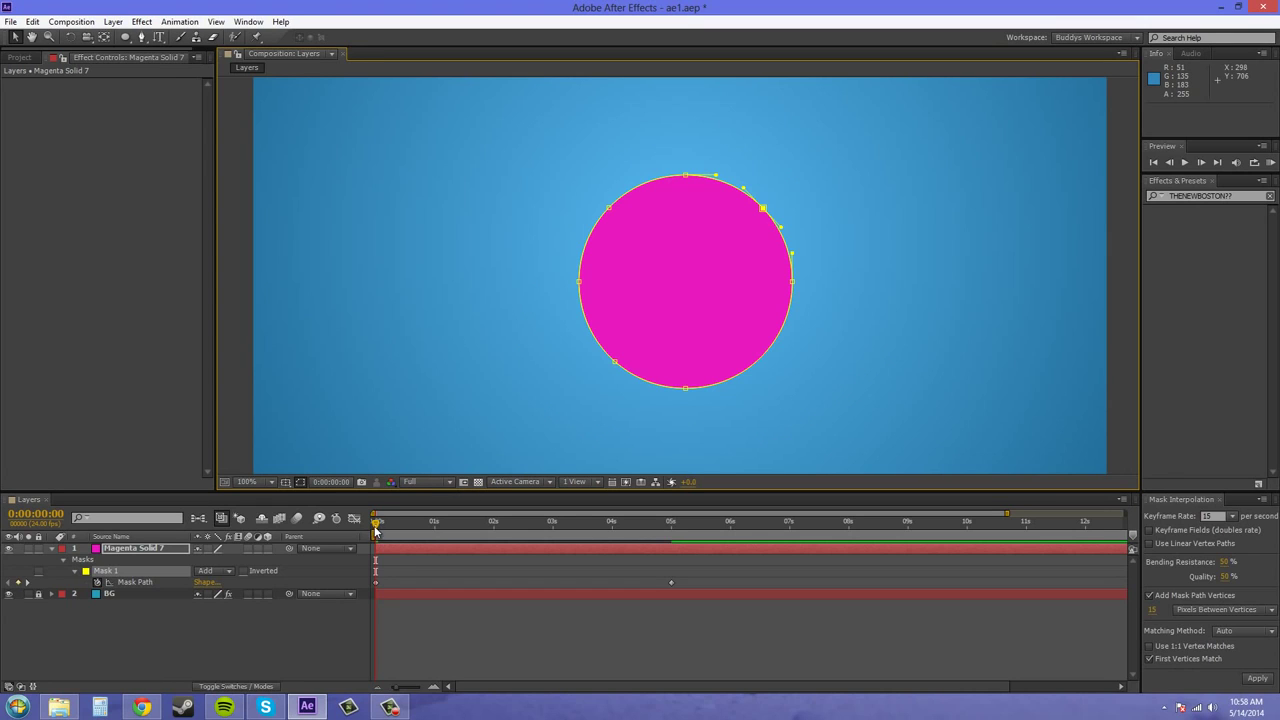
Step: At the start of the timeline, make the circle mask's topmost vertex the first vertex of the path
drag(377, 522, 340, 540)
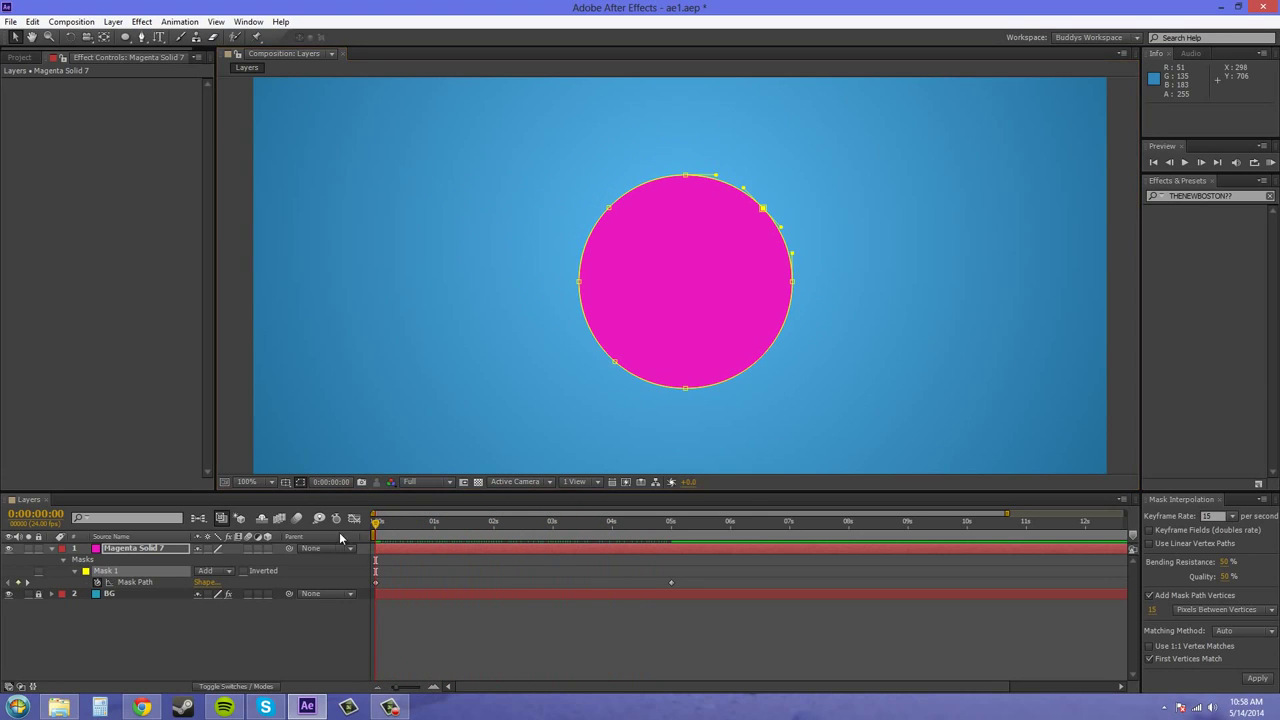
right_click(687, 180)
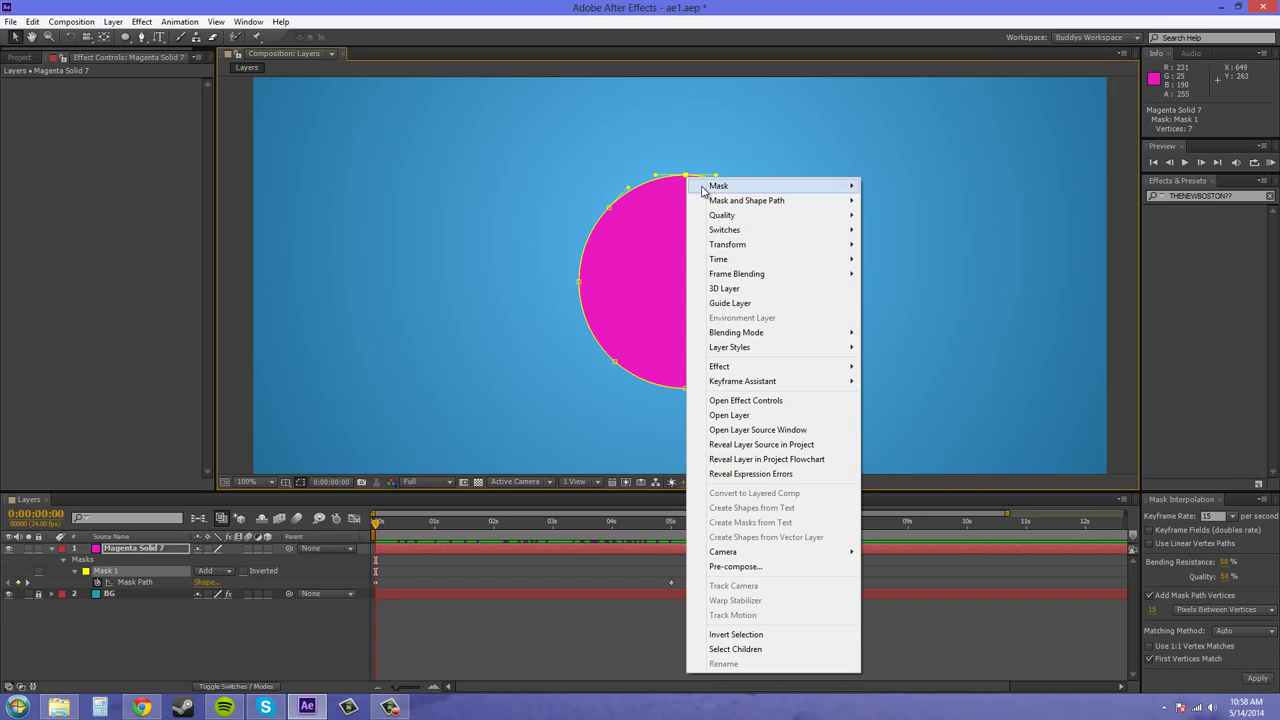
mouse_move(762, 201)
click(890, 235)
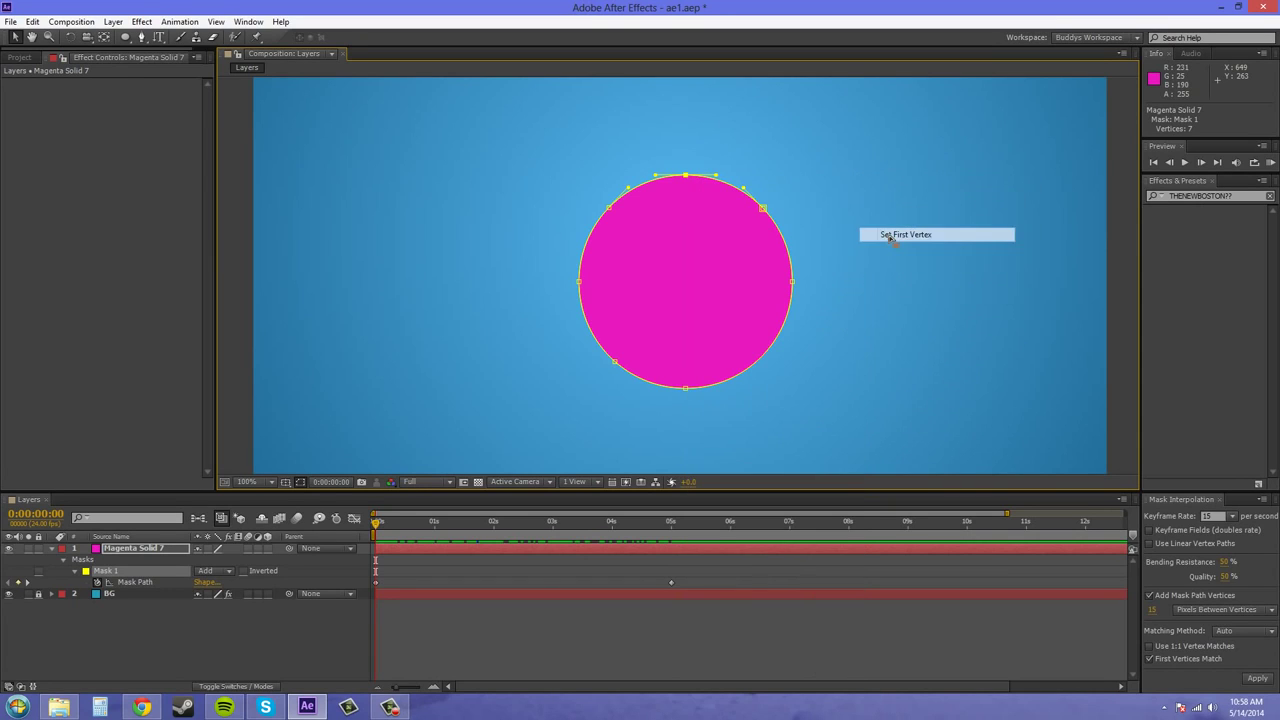
Step: Apply the mask interpolation to both Mask Path keyframes and scrub from the start to just before 5 seconds
drag(378, 529, 360, 559)
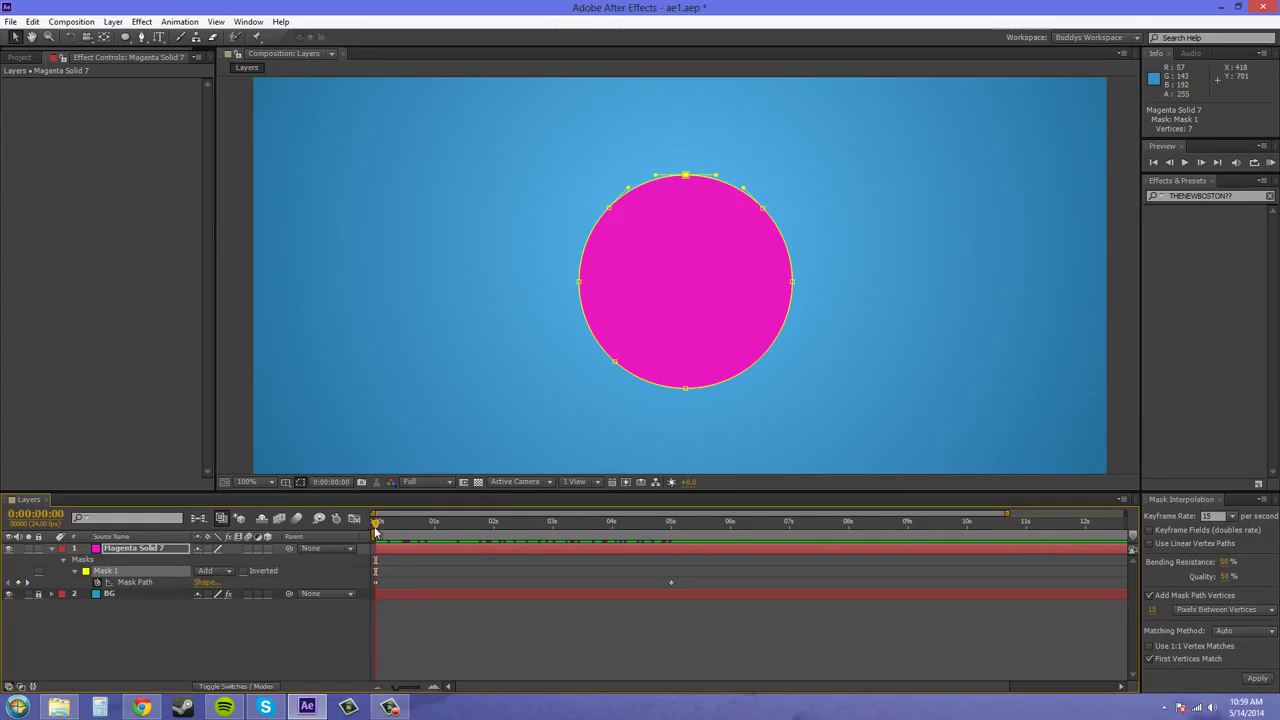
mouse_move(377, 523)
mouse_down()
mouse_move(620, 532)
mouse_move(597, 545)
mouse_move(502, 536)
mouse_move(377, 548)
mouse_up()
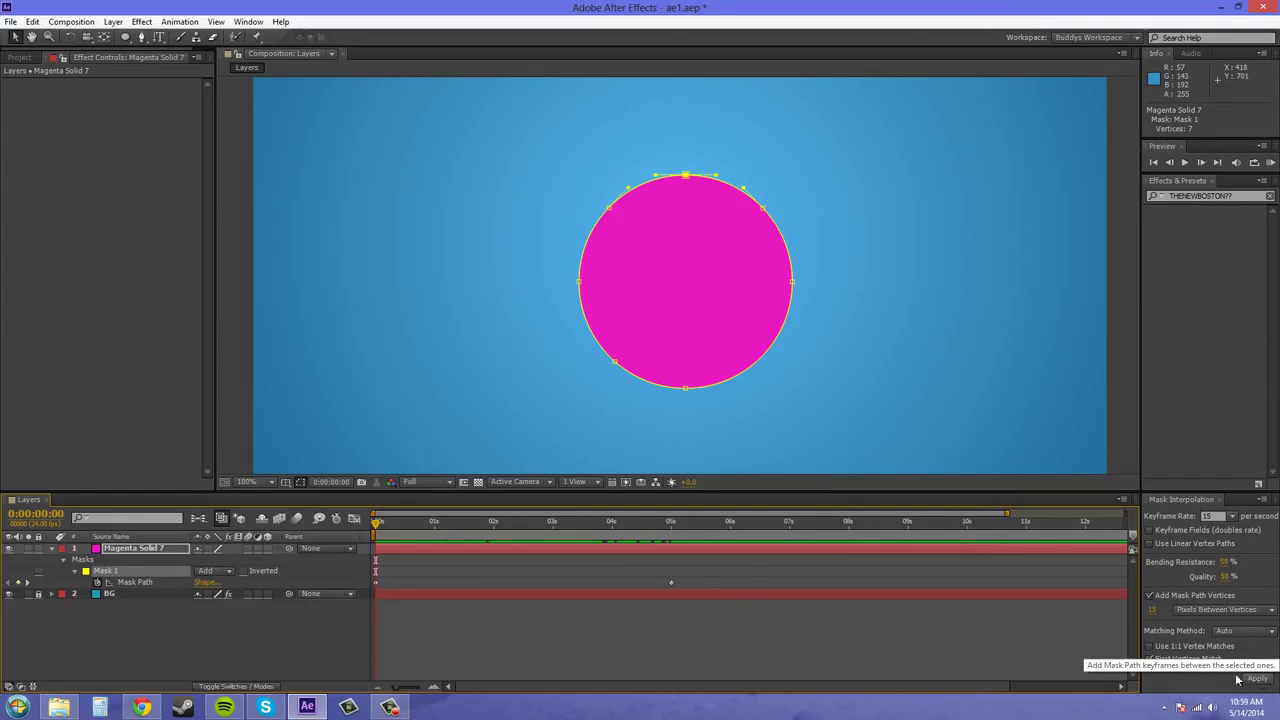
drag(698, 577, 368, 585)
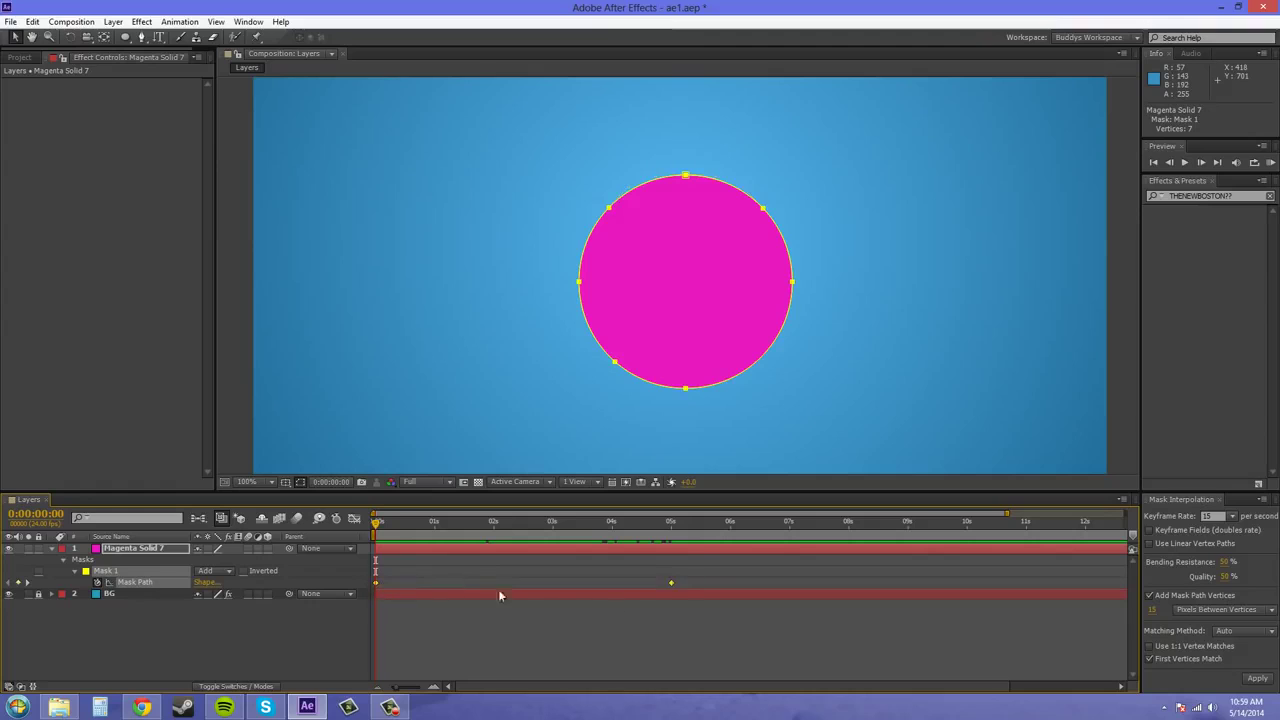
click(1259, 681)
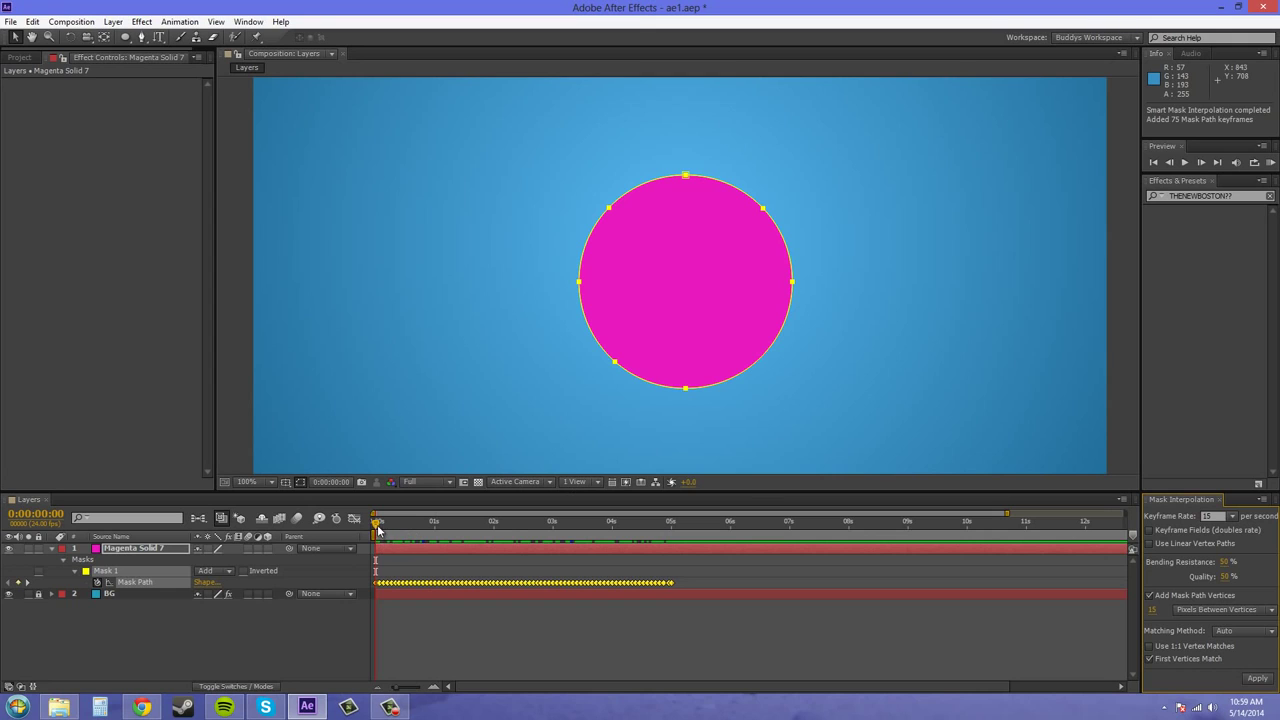
drag(378, 525, 667, 574)
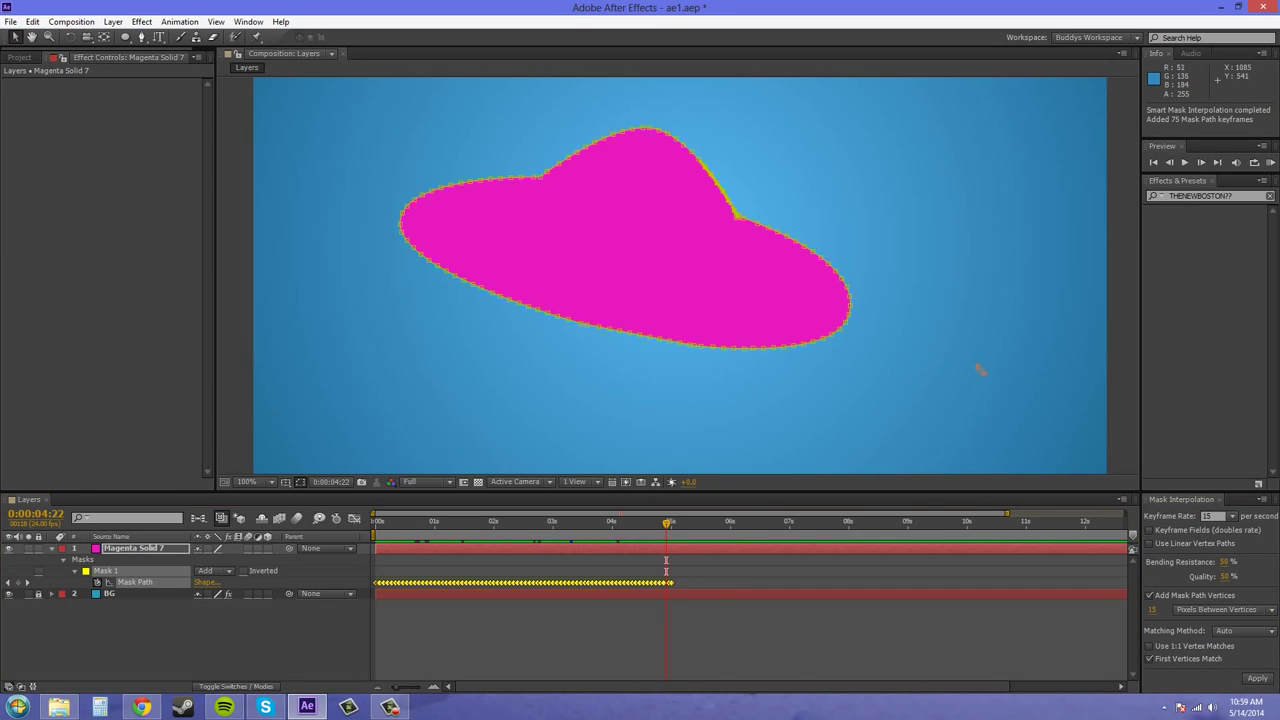
Step: Deselect the mask path, hide the mask outline in the composition view and return to the start of the timeline
click(965, 362)
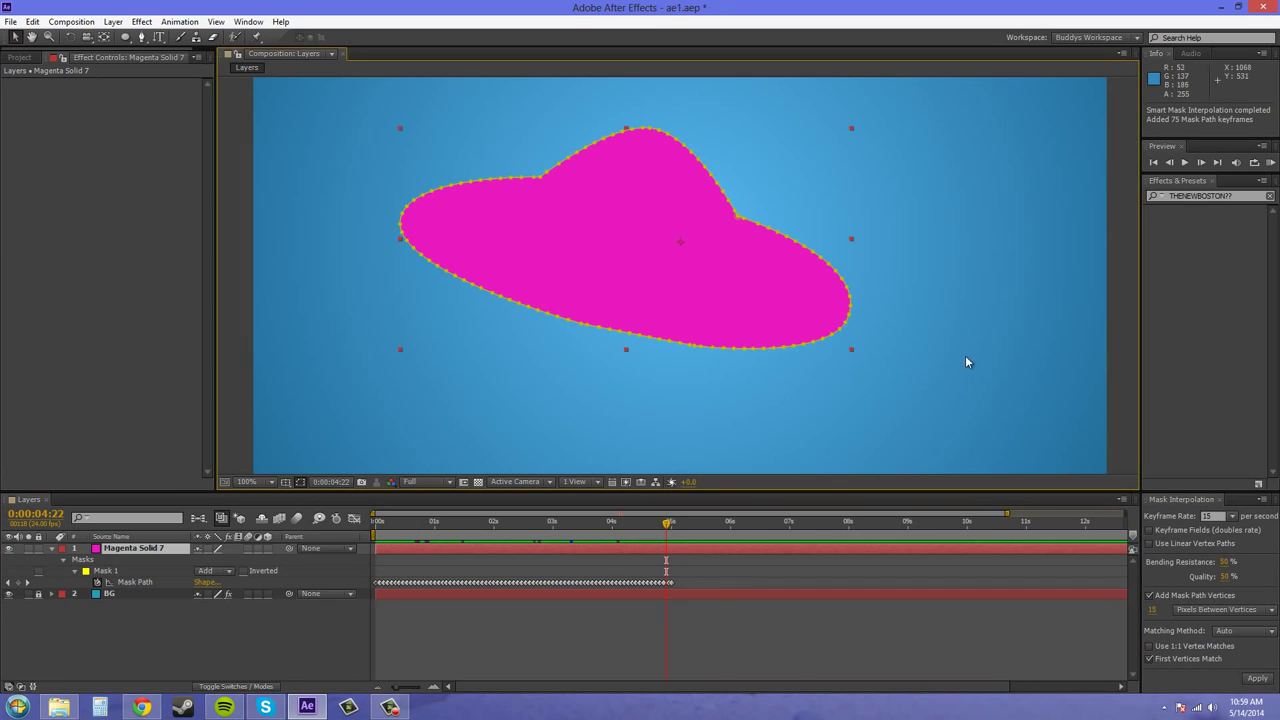
click(304, 482)
drag(666, 521, 318, 519)
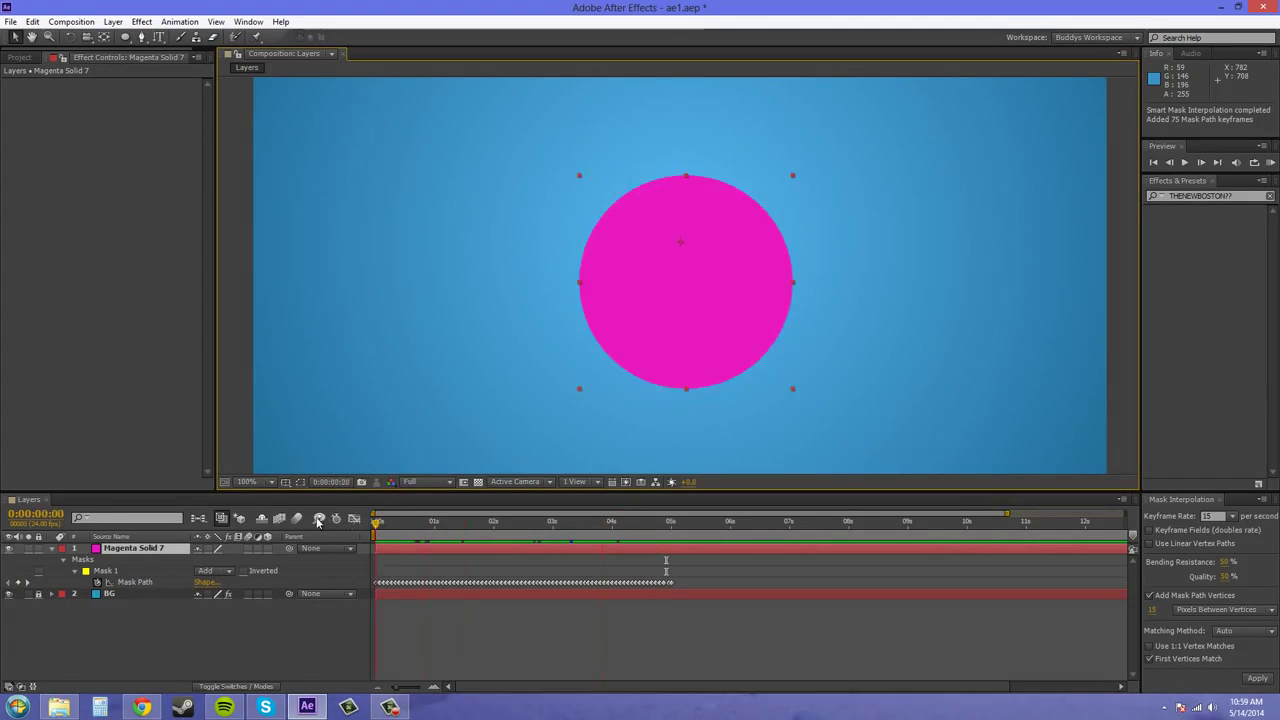
Step: Play a RAM preview of the interpolated mask animation, and scrub through it from the start to the 5-second keyframe
click(1271, 163)
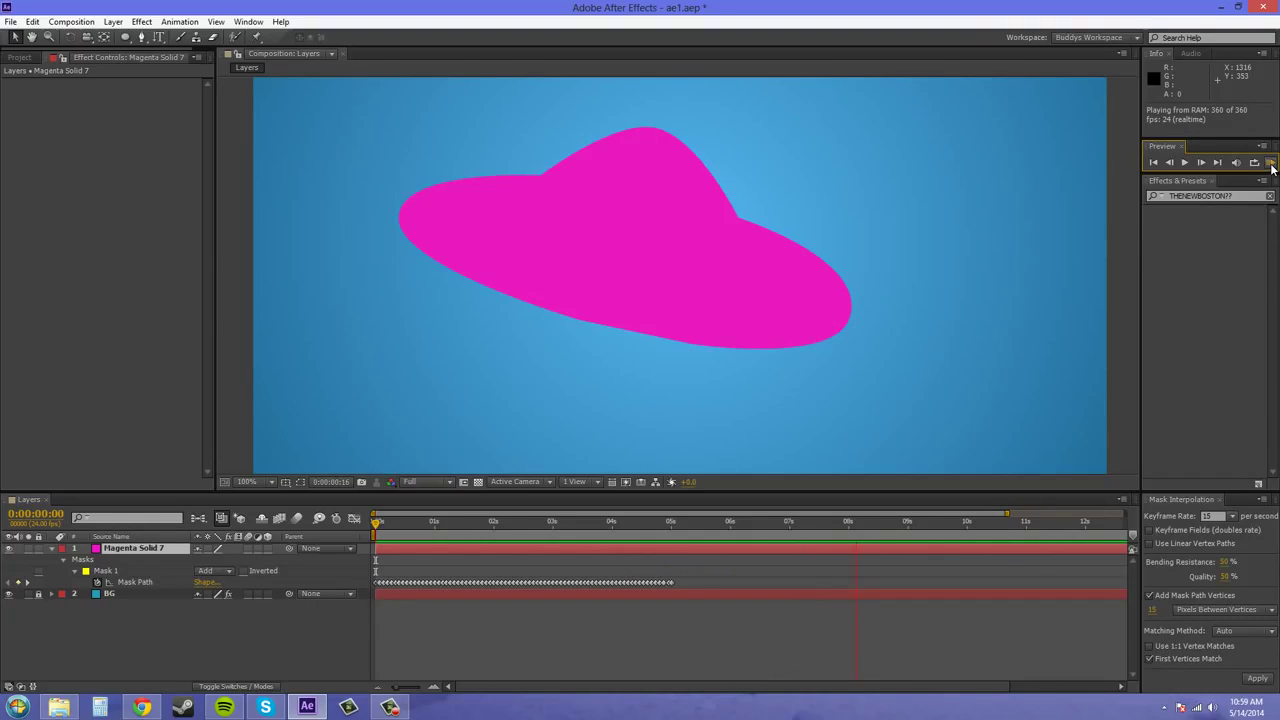
click(1272, 166)
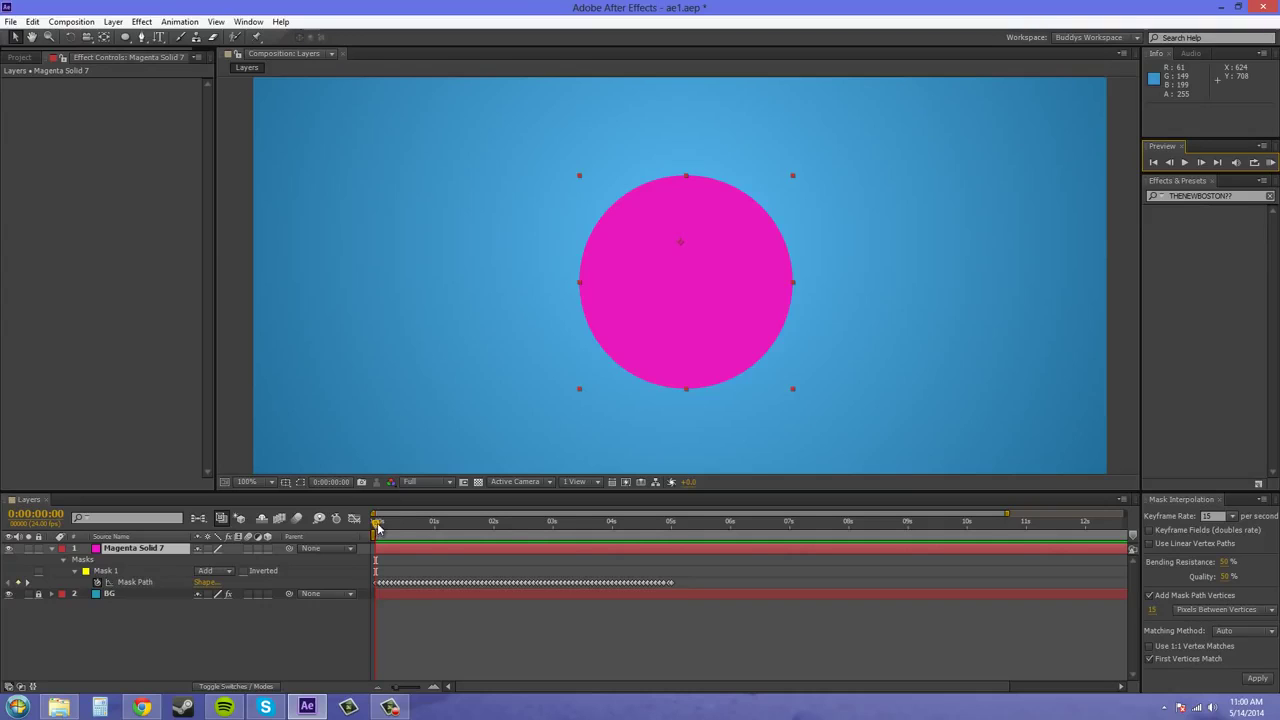
drag(378, 528, 587, 557)
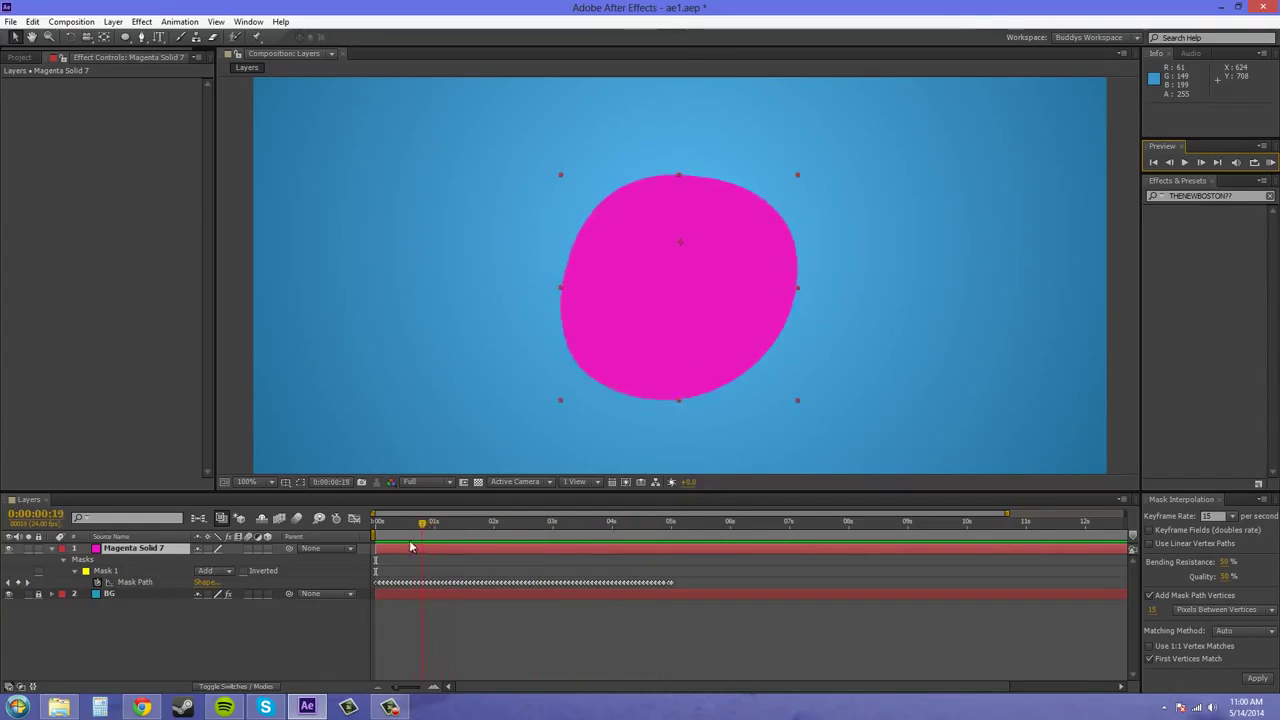
drag(504, 554, 672, 560)
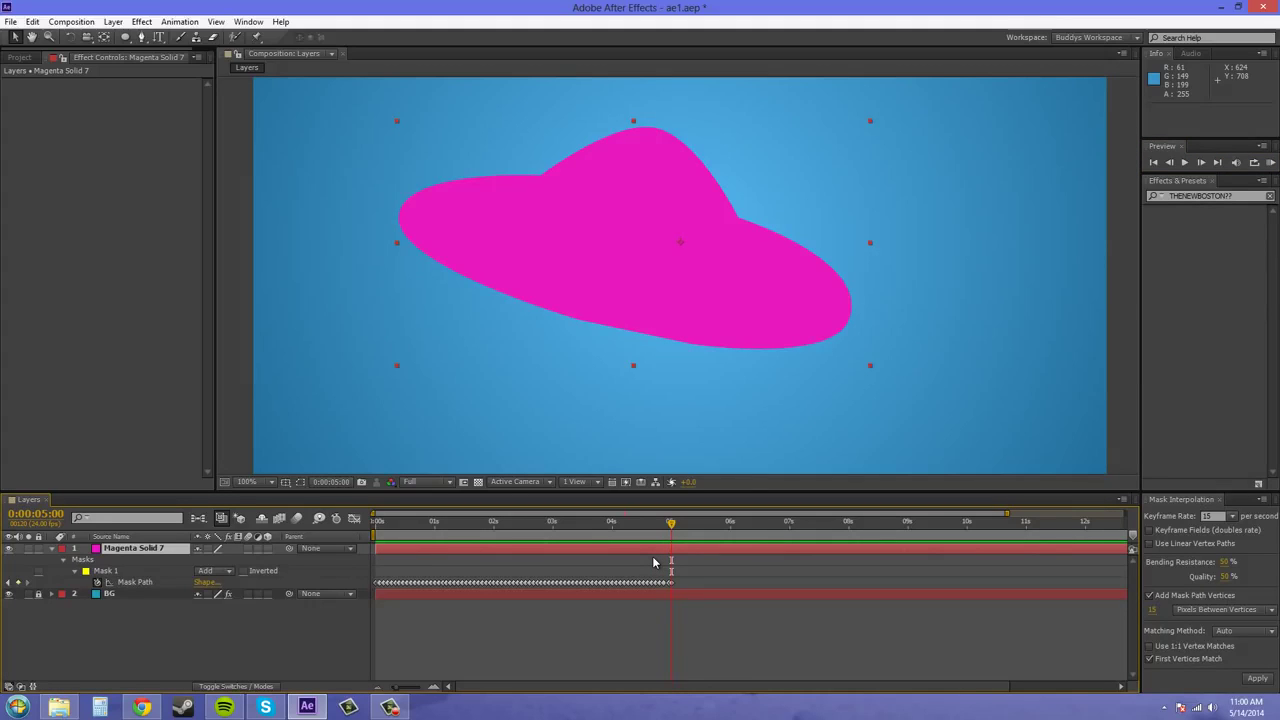